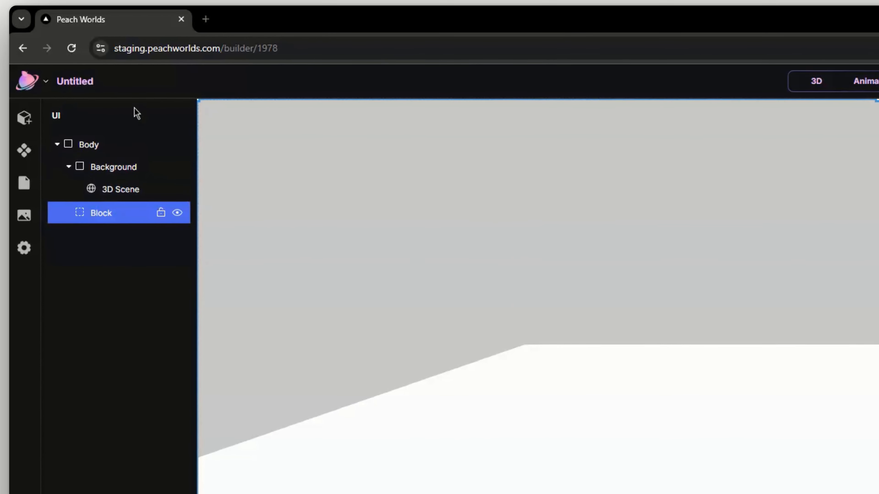
- Rename the untitled project as Tutorial
left_click(88, 84)
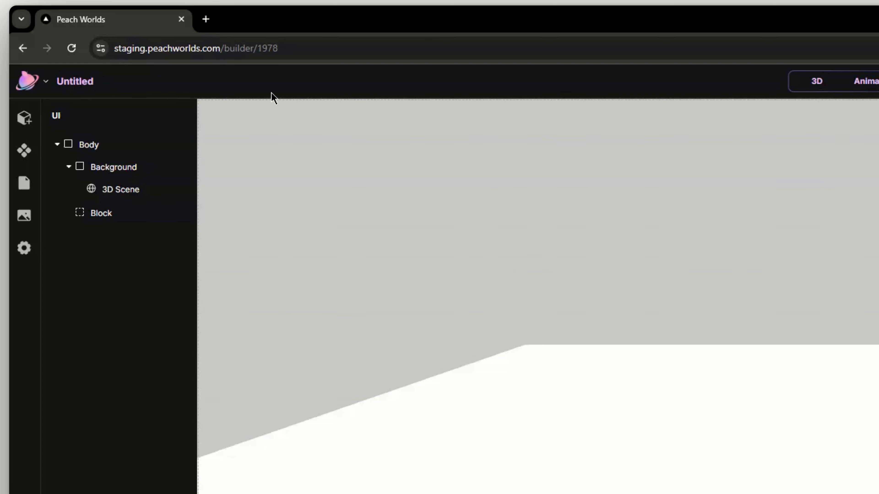
key("ctrl+a")
key("BackSpace")
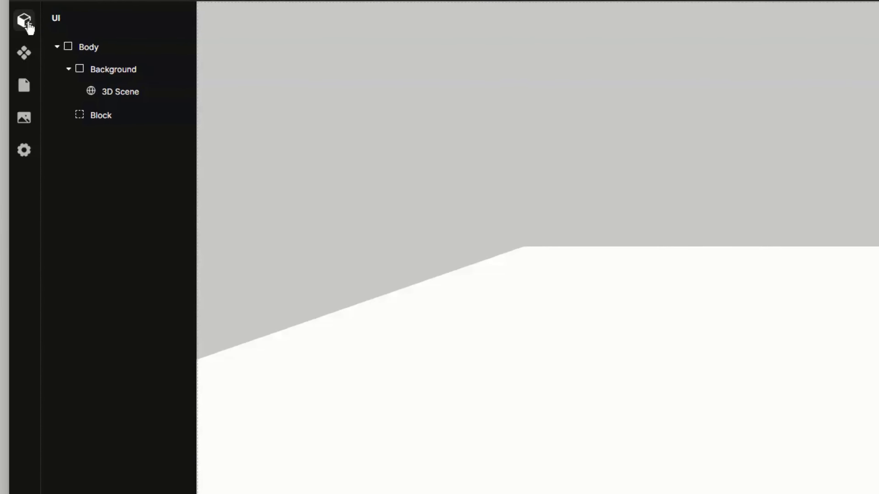
- Review the Basic and Media elements available for adding to the page, and close the element library
left_click(25, 22)
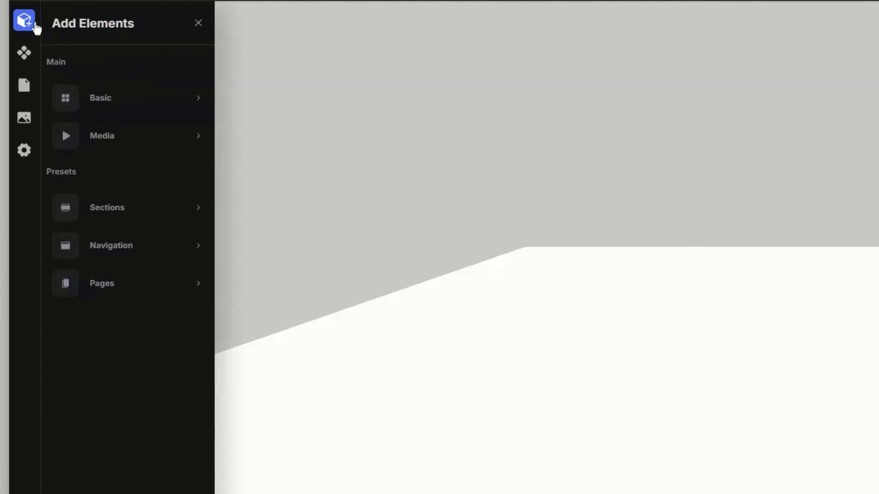
left_click_drag(142, 33, 65, 26)
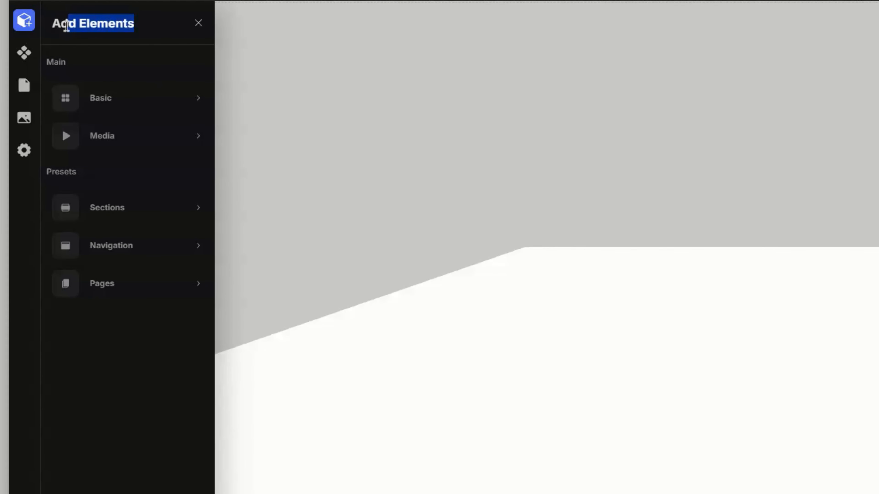
left_click(84, 26)
left_click(120, 99)
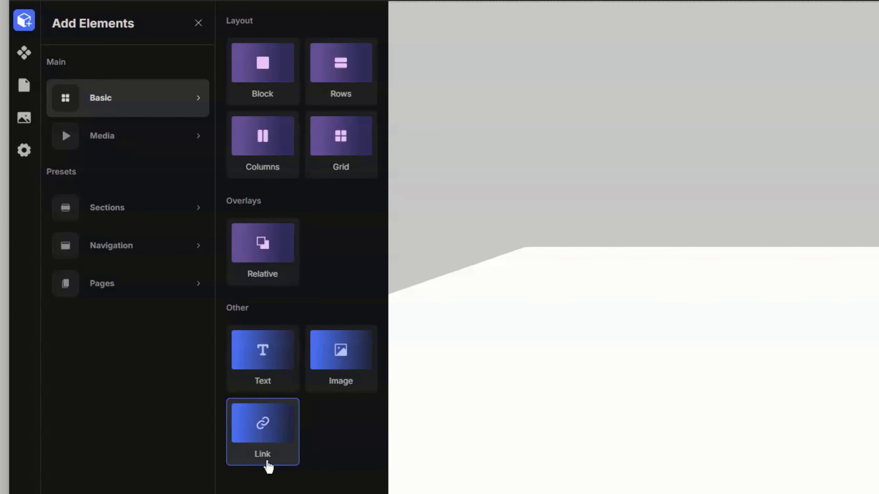
left_click(195, 135)
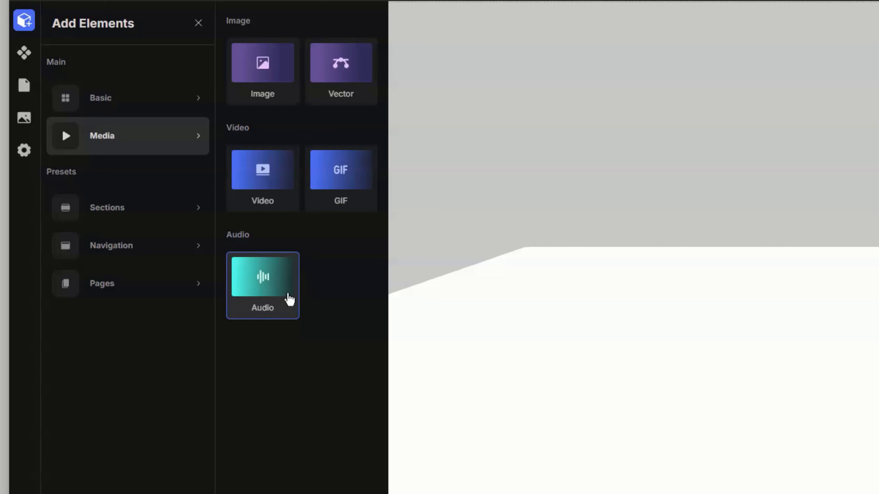
left_click(198, 23)
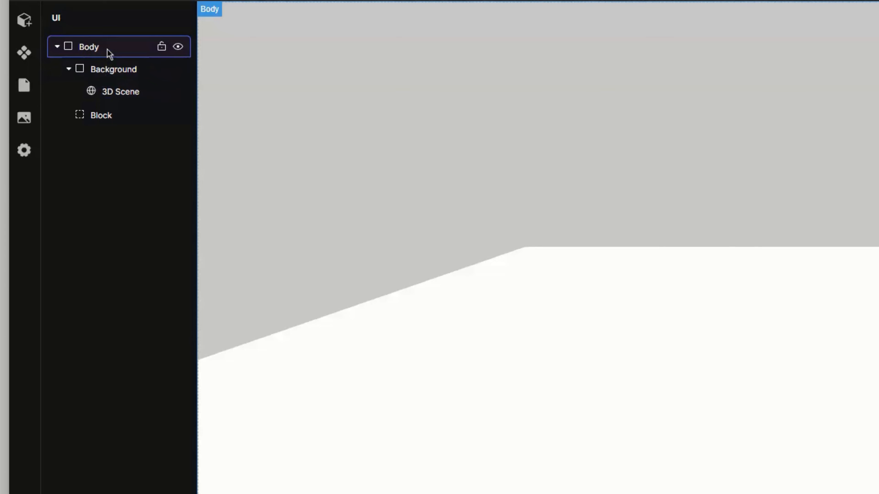
- Inspect the Body, Background and 3D Scene elements in the UI hierarchy one after another
left_click(107, 50)
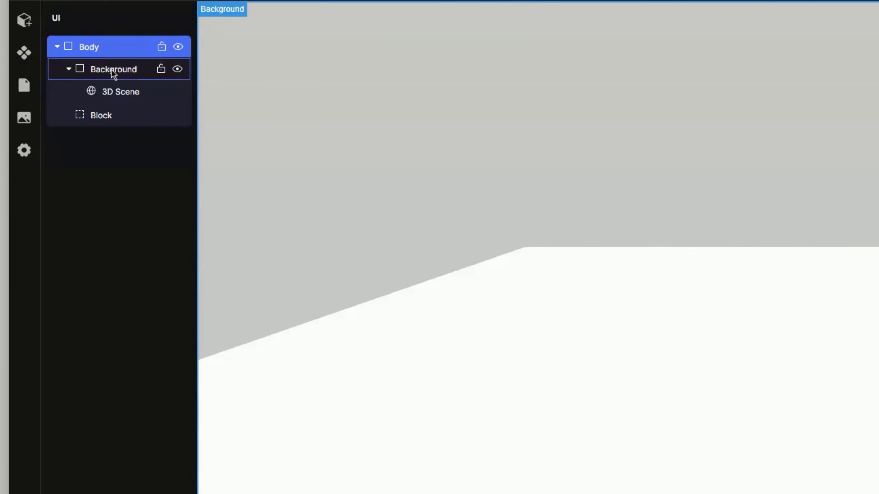
left_click(125, 70)
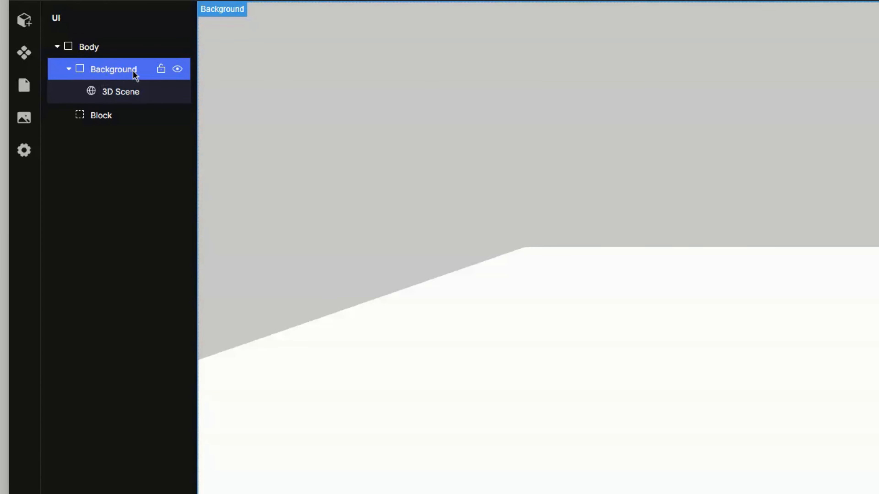
left_click(109, 85)
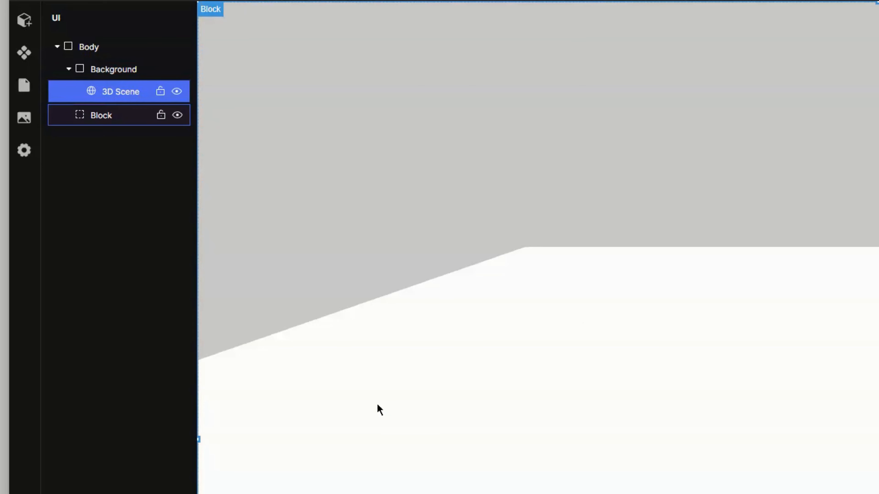
- Add a Block layout element and nest it inside the existing Block under Body
left_click(120, 117)
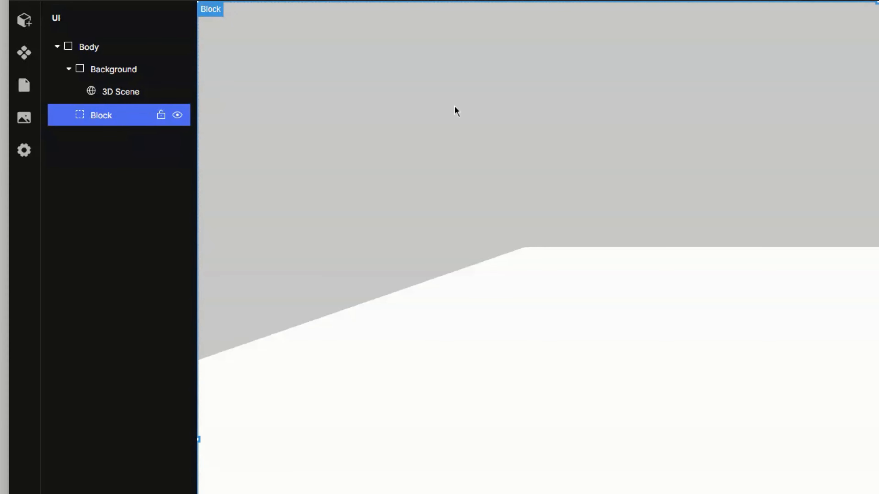
left_click(24, 20)
left_click(107, 103)
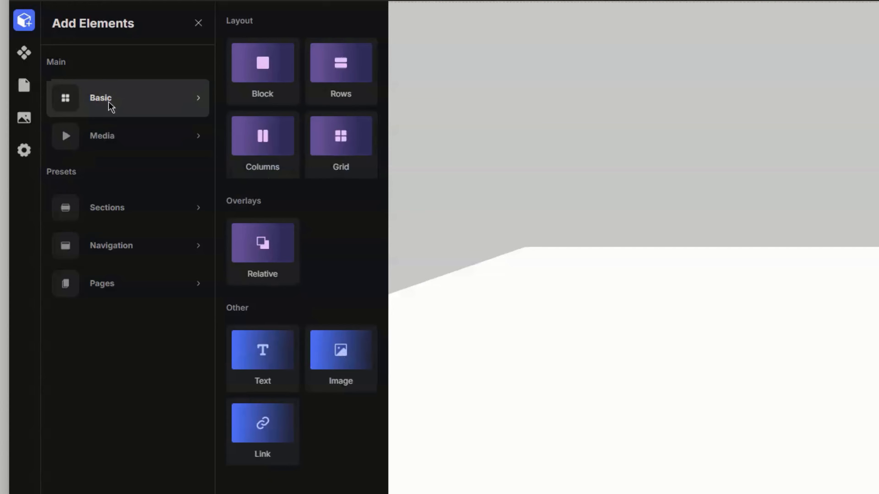
left_click(263, 69)
left_click(197, 23)
left_click_drag(94, 138, 113, 117)
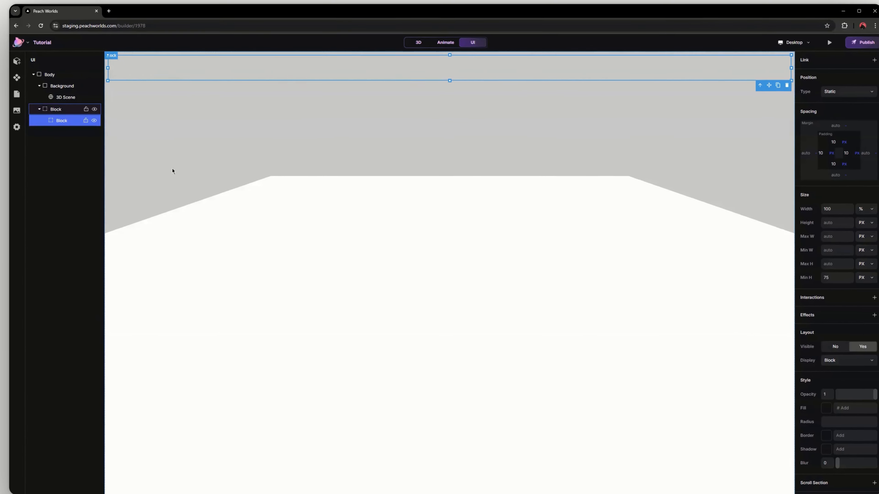
left_click(442, 167)
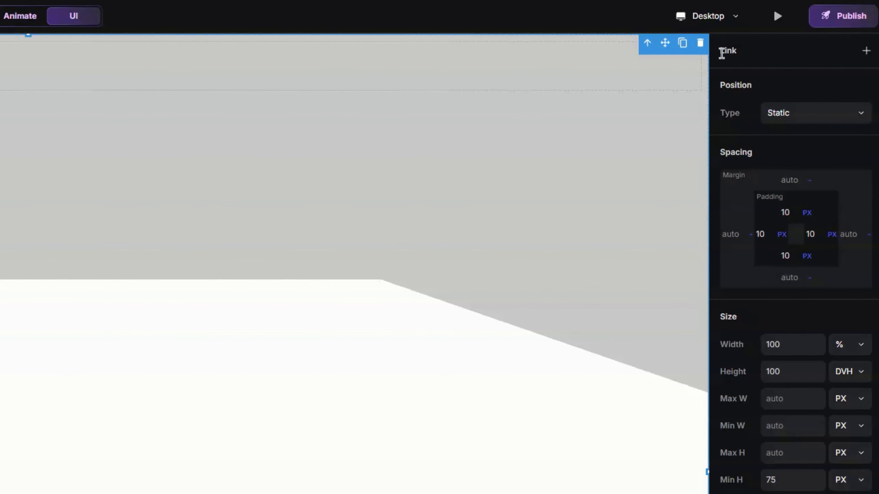
left_click(351, 65)
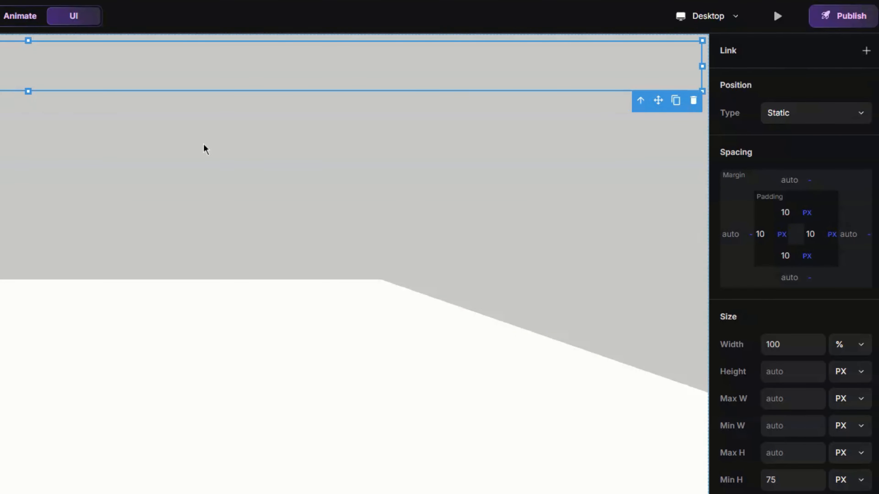
left_click(868, 55)
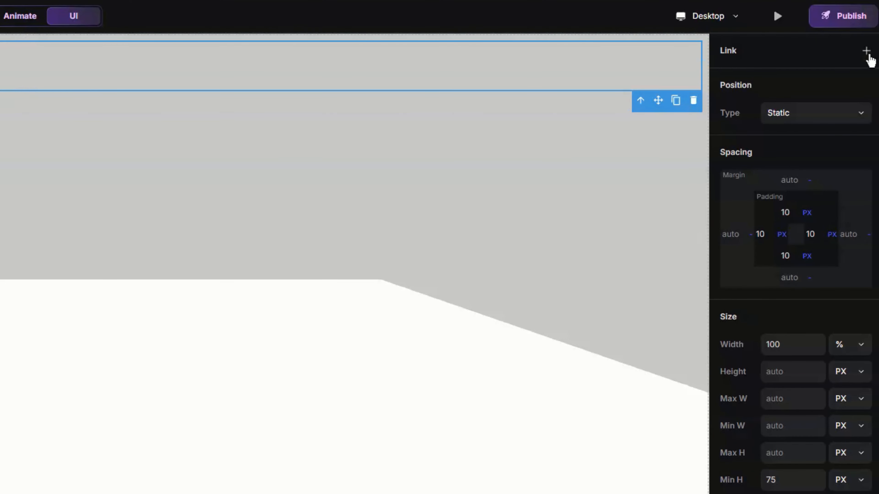
left_click_drag(722, 79, 743, 84)
left_click(747, 116)
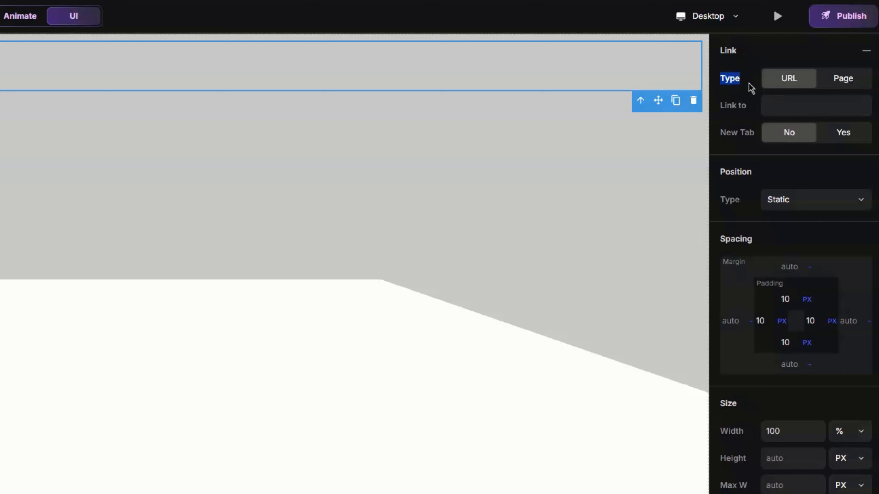
left_click(748, 86)
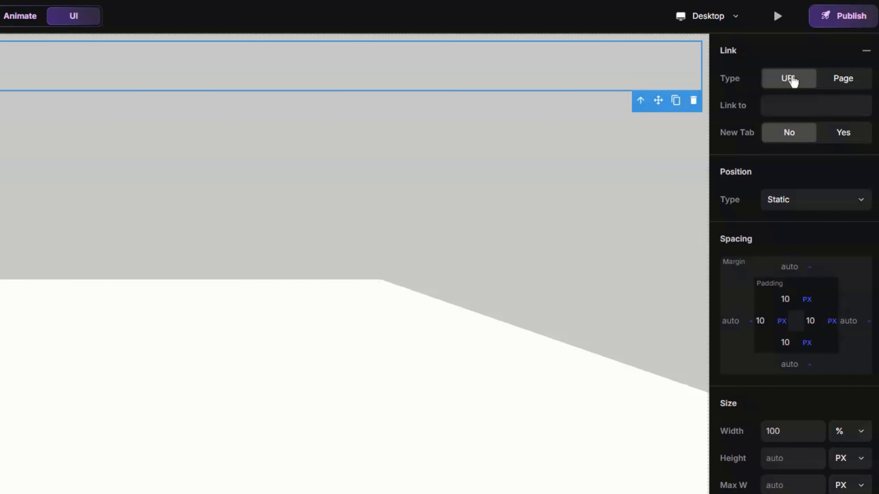
left_click_drag(721, 110, 745, 108)
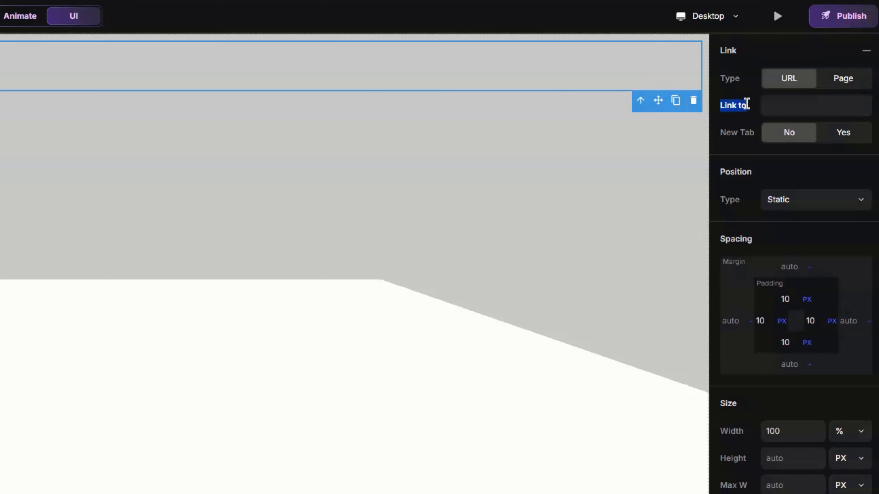
left_click(792, 97)
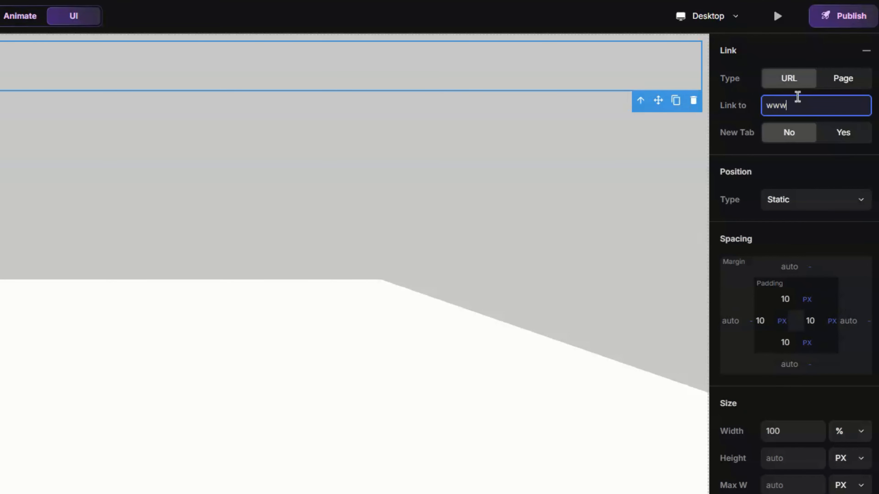
type("www.peachworlds.com")
- Turn the link's New Tab option on and set it back to No
left_click_drag(721, 133, 746, 144)
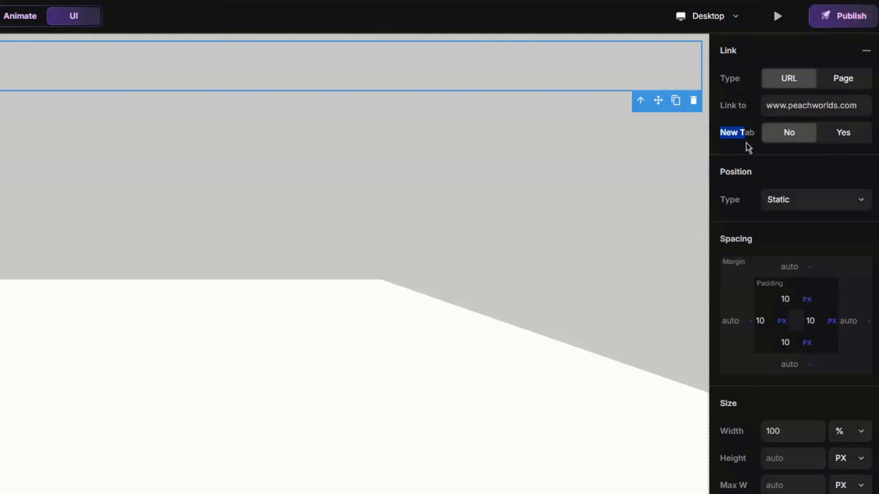
left_click(744, 135)
left_click_drag(720, 135, 743, 133)
left_click(748, 132)
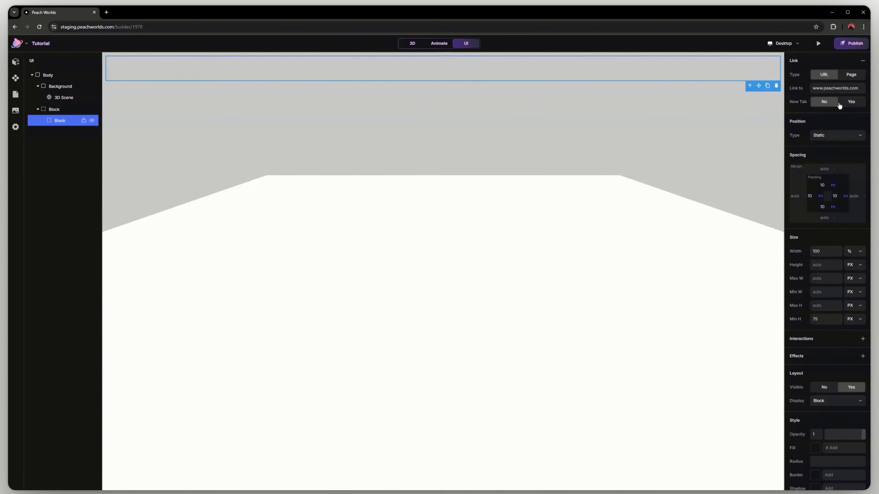
left_click(850, 103)
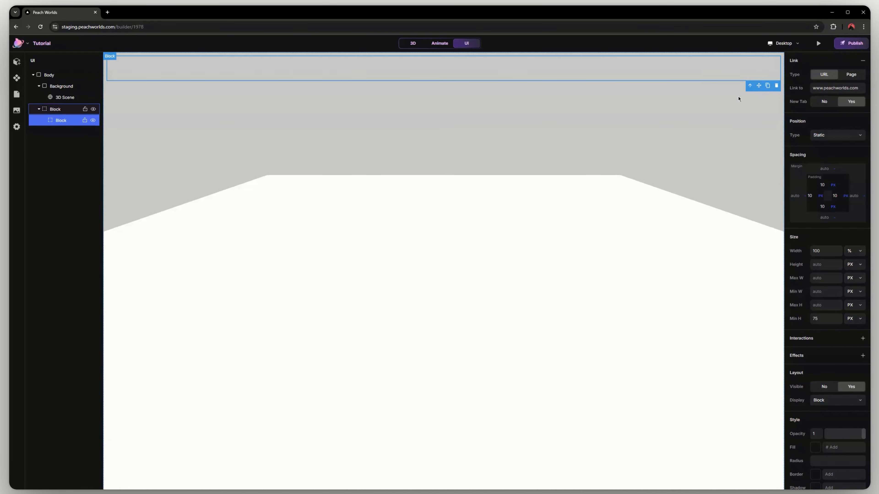
left_click(823, 102)
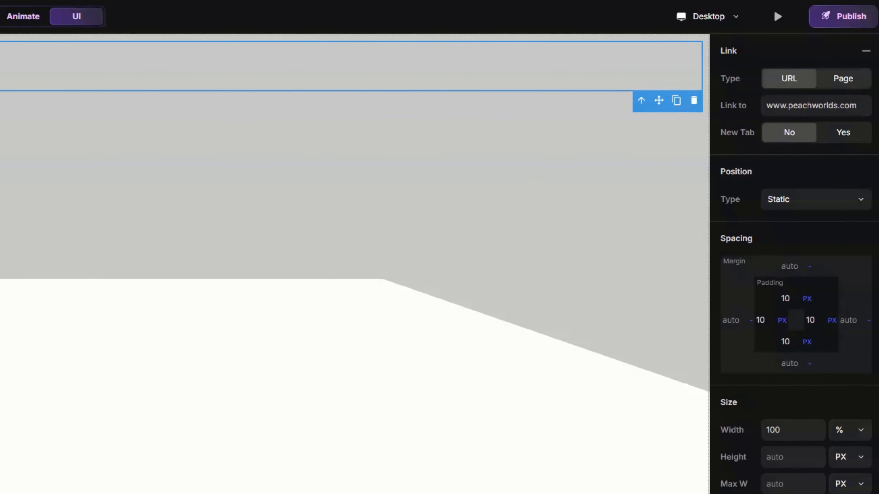
- Change the nested block's link type to Page and link it to a new static page, /page
left_click(848, 75)
left_click_drag(845, 80, 786, 89)
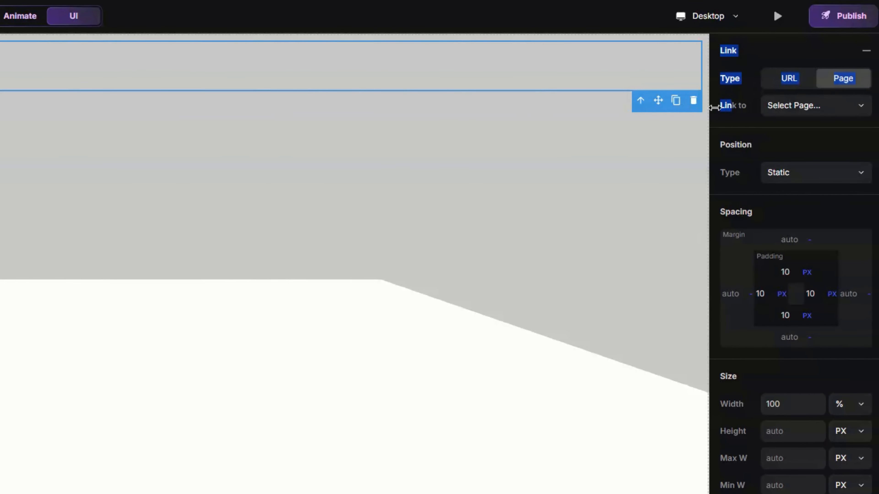
left_click(738, 105)
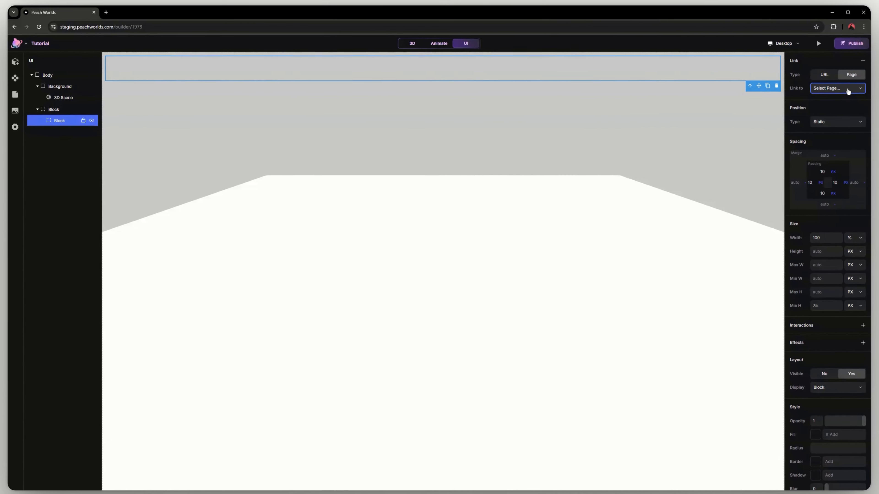
left_click(16, 94)
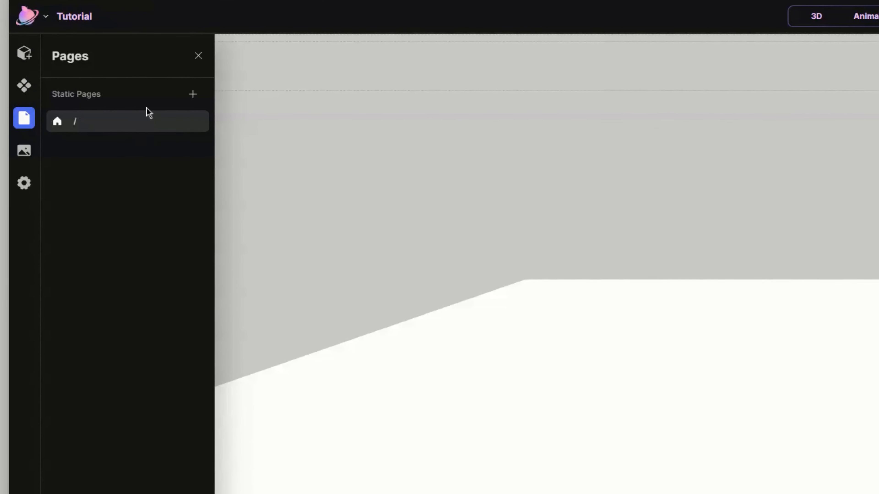
left_click(199, 101)
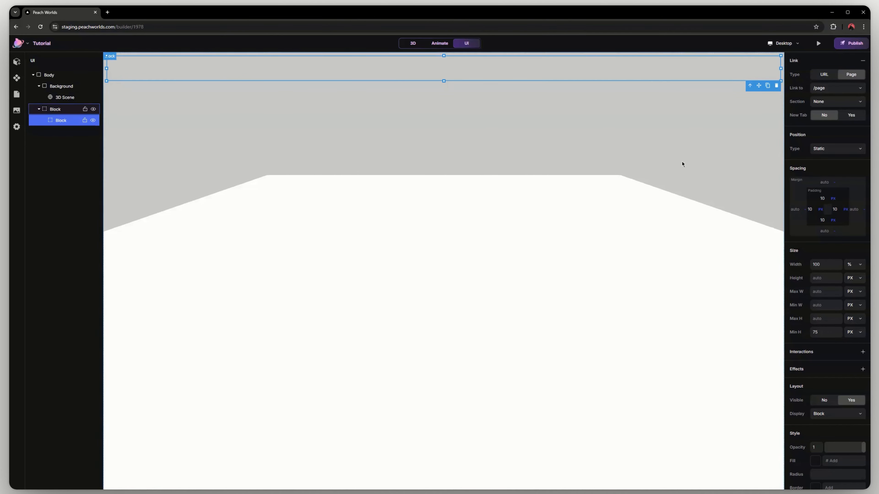
left_click(824, 103)
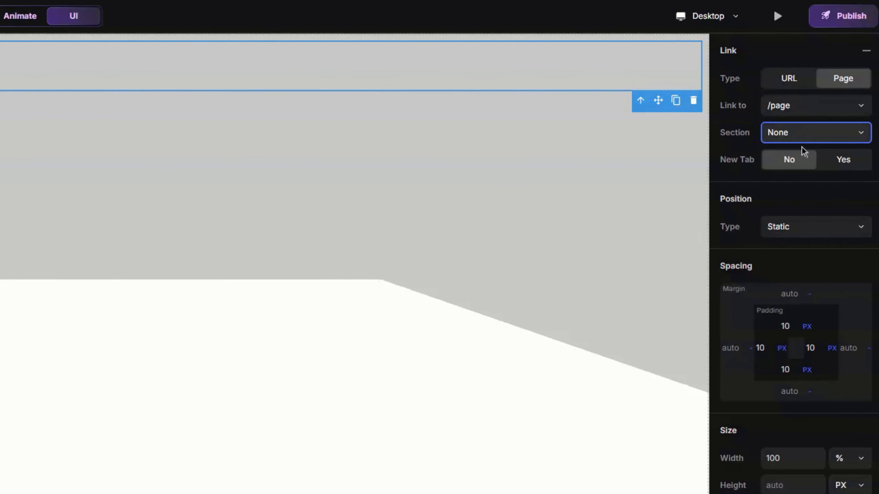
- Remove the nested block's link and set its position type to Relative
scroll(872, 12, "down", 3)
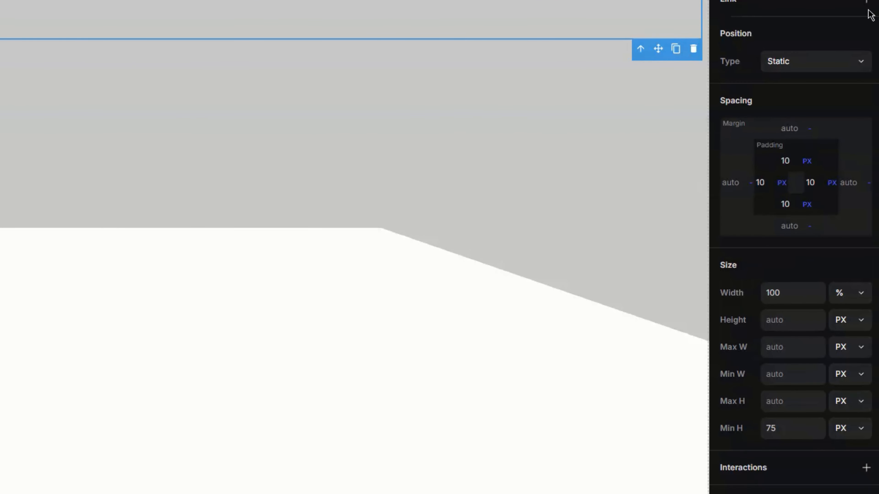
left_click_drag(746, 34, 726, 38)
left_click(808, 65)
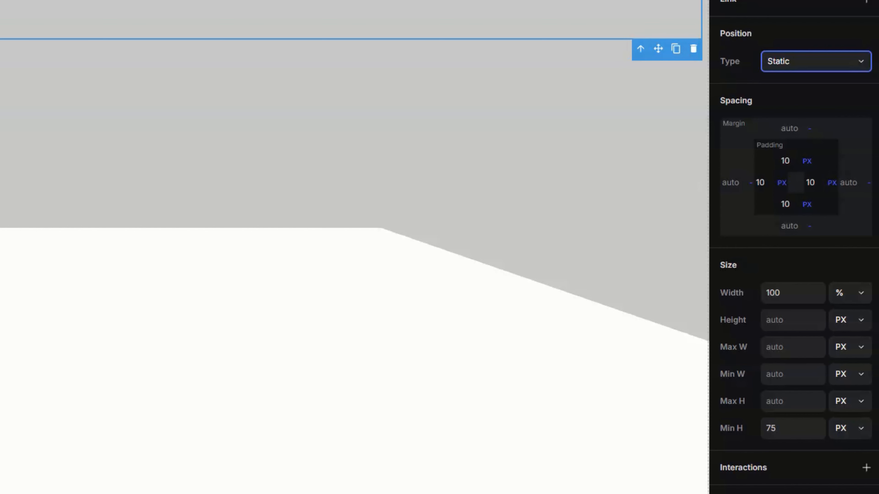
key("Down")
left_click(794, 61)
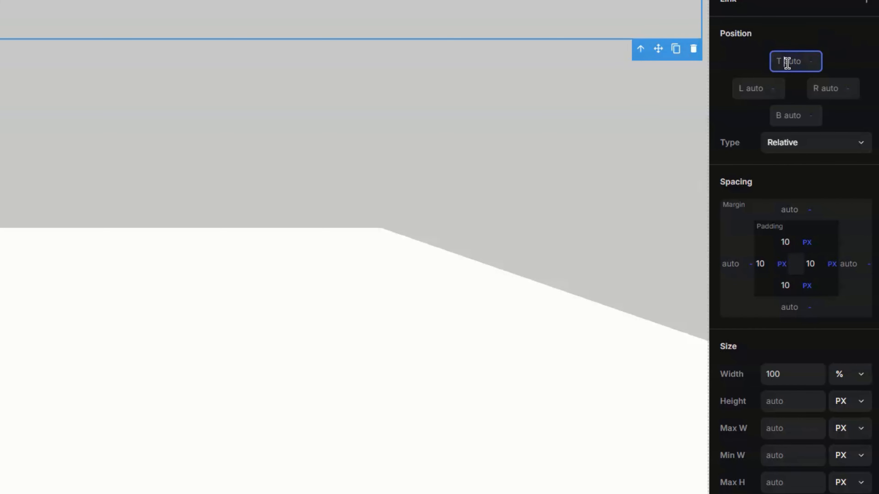
- Try the Absolute position type on the nested block and switch it to Fixed
left_click(819, 150)
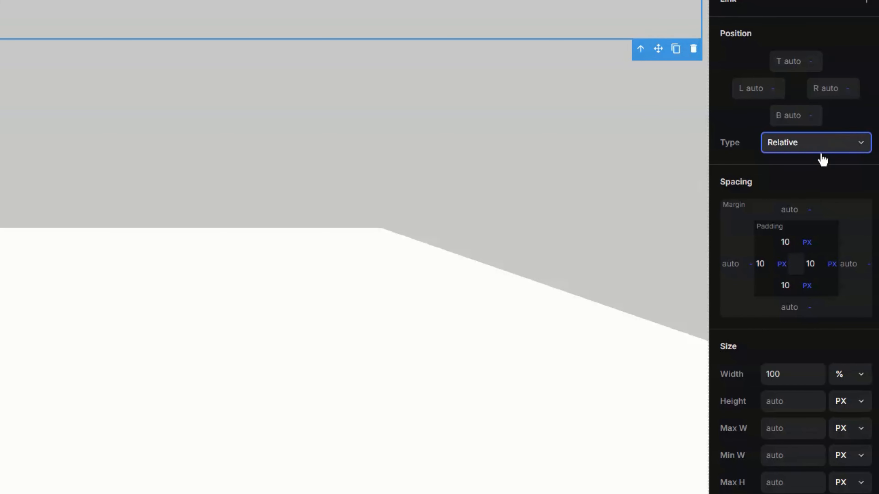
key("Down")
left_click(799, 66)
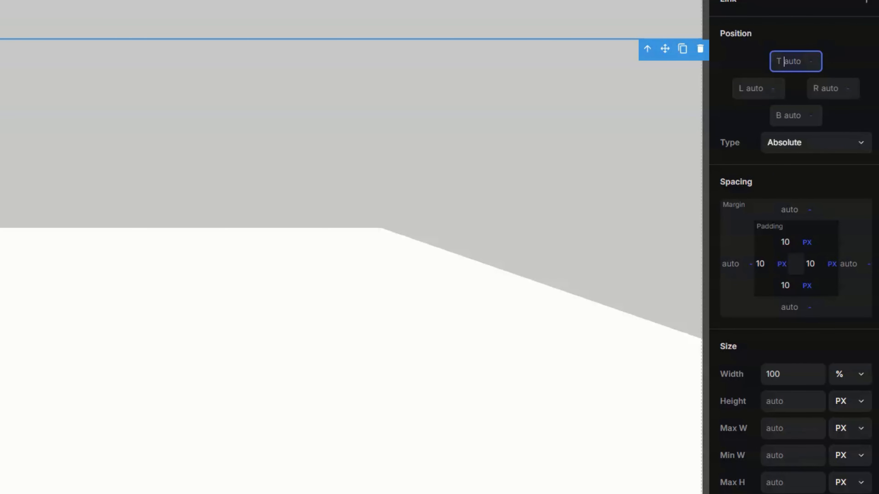
left_click(838, 154)
key("Down")
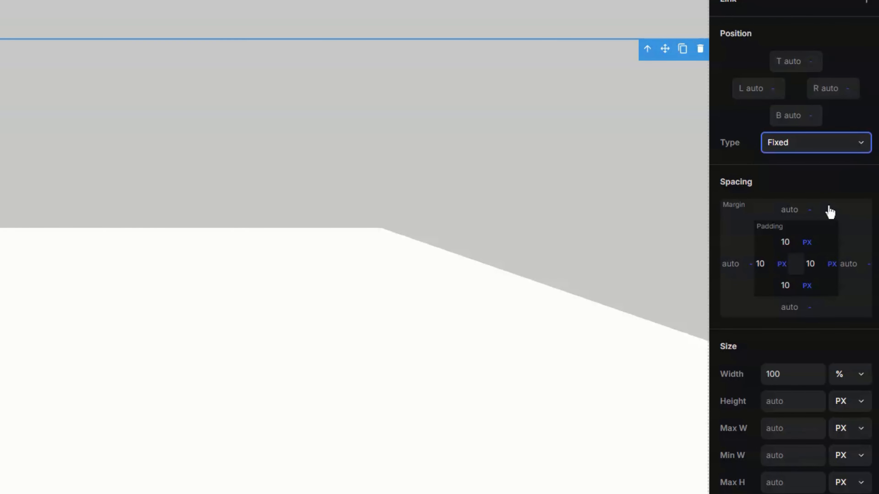
- Try the Sticky position type on the nested block and set the type back to Static
key("Down")
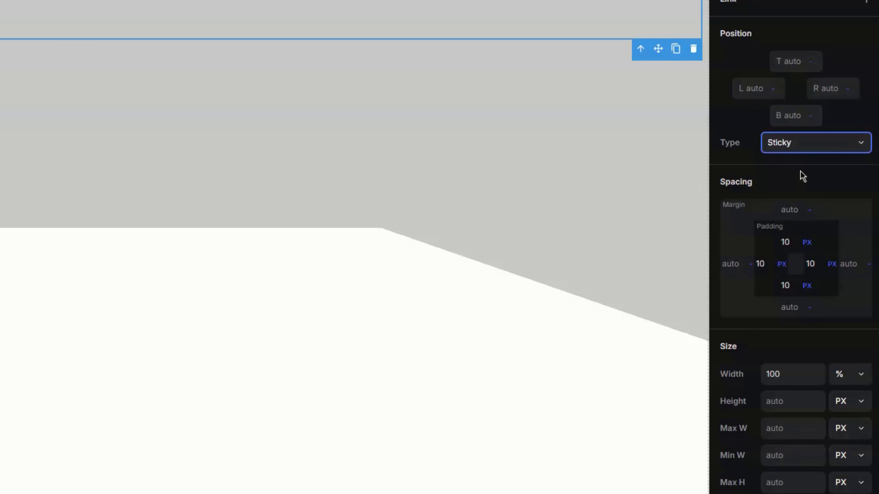
key("Down")
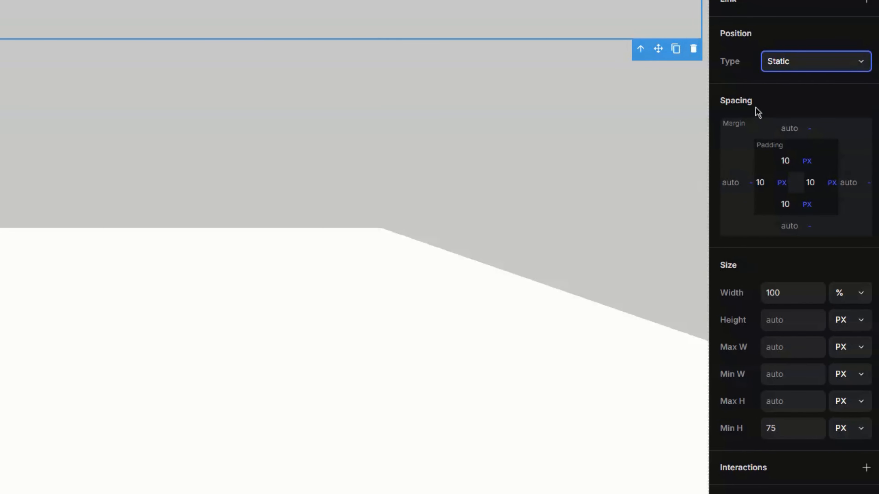
left_click_drag(753, 100, 740, 101)
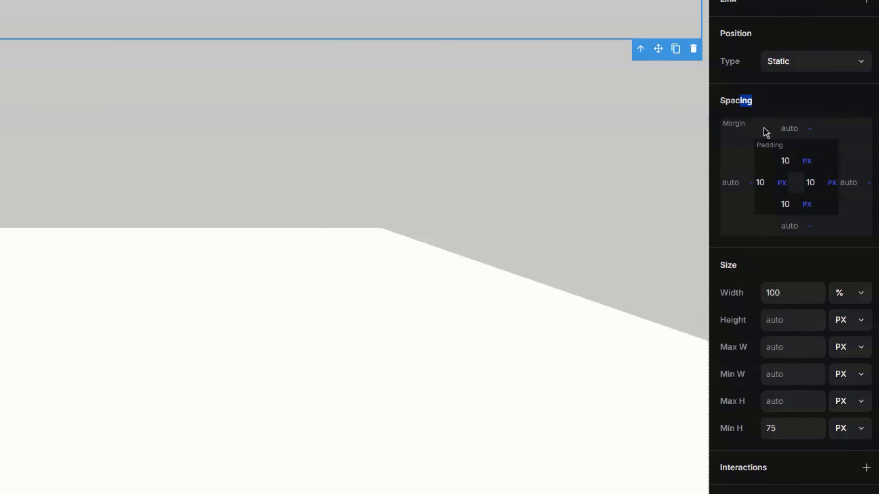
left_click_drag(725, 124, 748, 129)
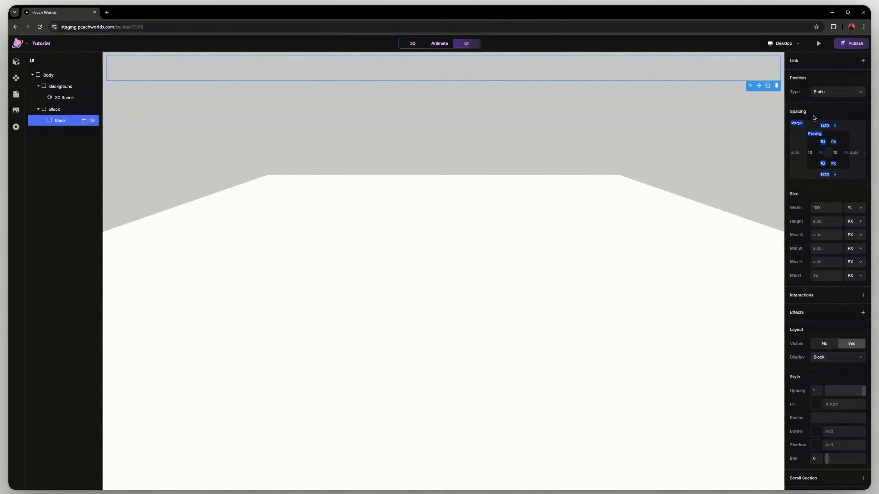
left_click(814, 119)
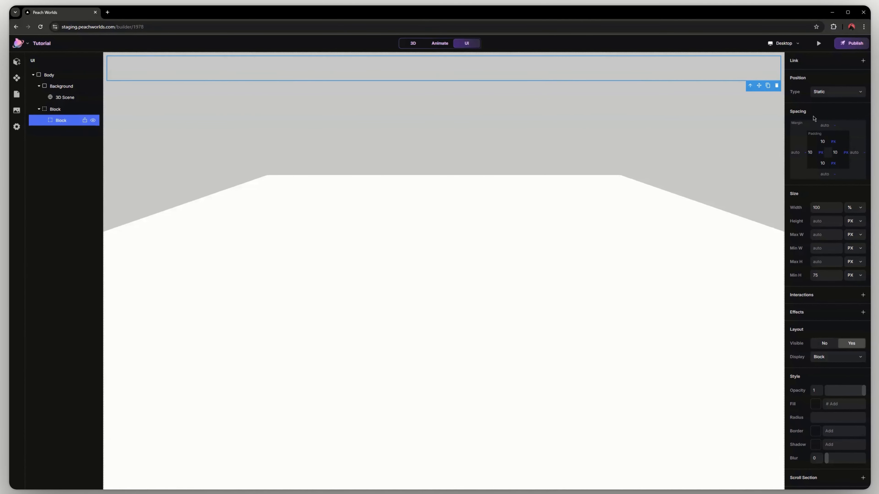
left_click(830, 127)
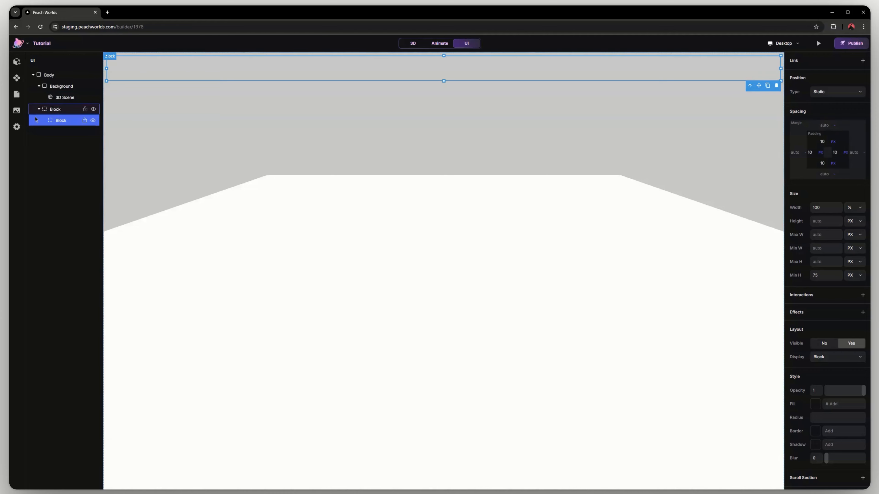
- Try a white fill on the outer block and a fill color on the block nested inside it
left_click(62, 114)
left_click(816, 403)
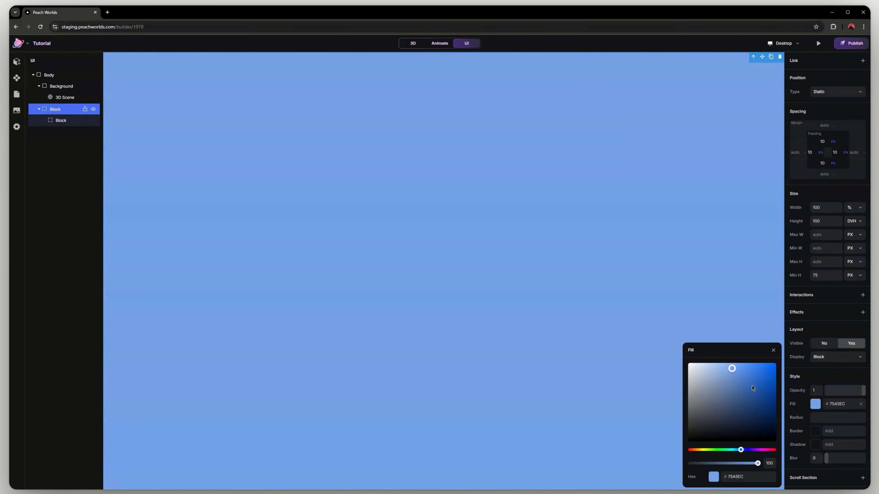
left_click_drag(755, 388, 661, 353)
left_click(74, 121)
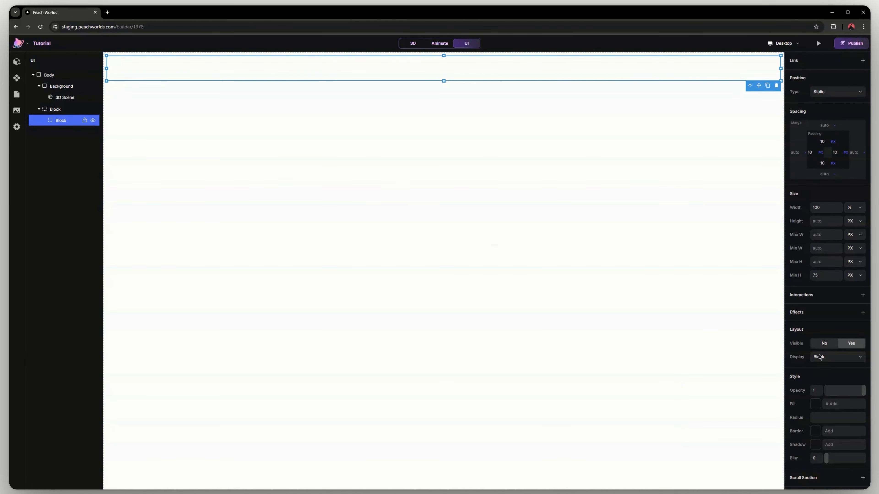
left_click(813, 404)
left_click_drag(733, 416, 685, 444)
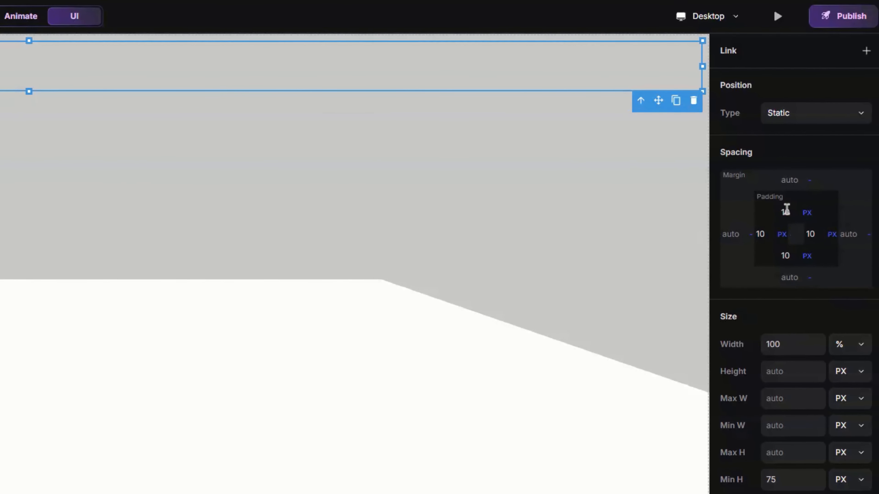
- Set the nested block's top margin to 20 px
left_click(790, 179)
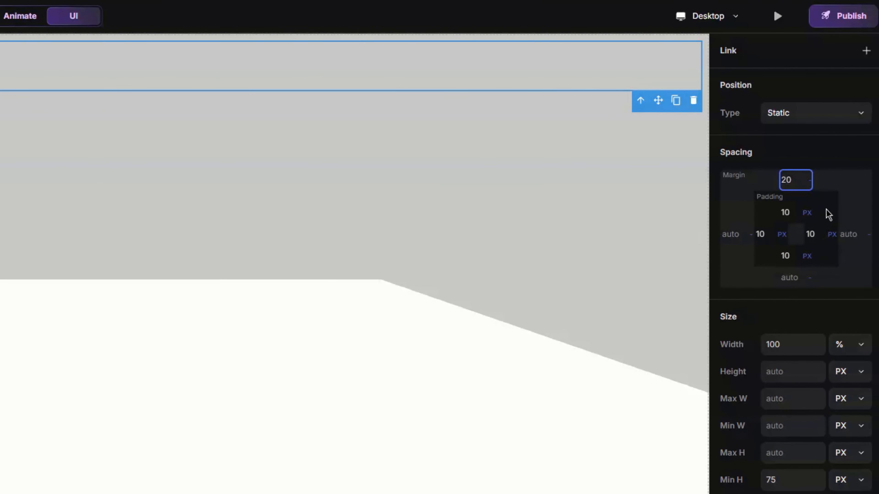
type("20")
key("Return")
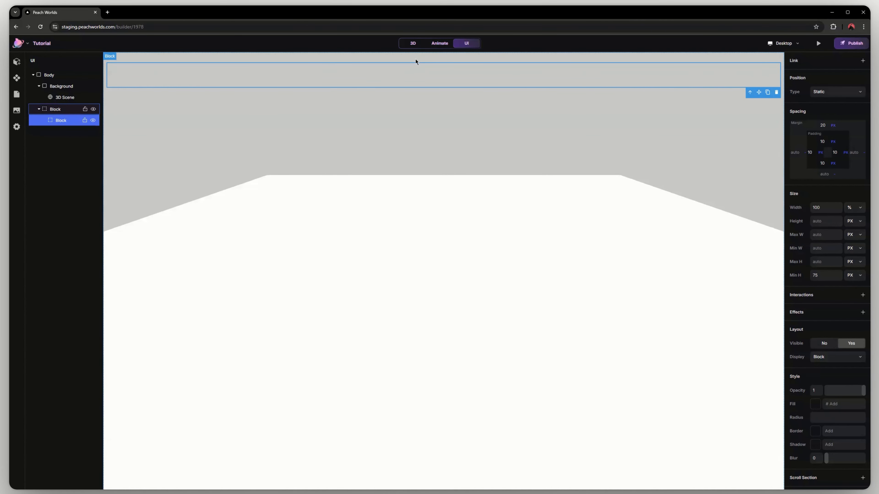
- Set the nested block's padding to 30 px top, 20 px bottom, 16 px right and 12 px left
left_click(420, 123)
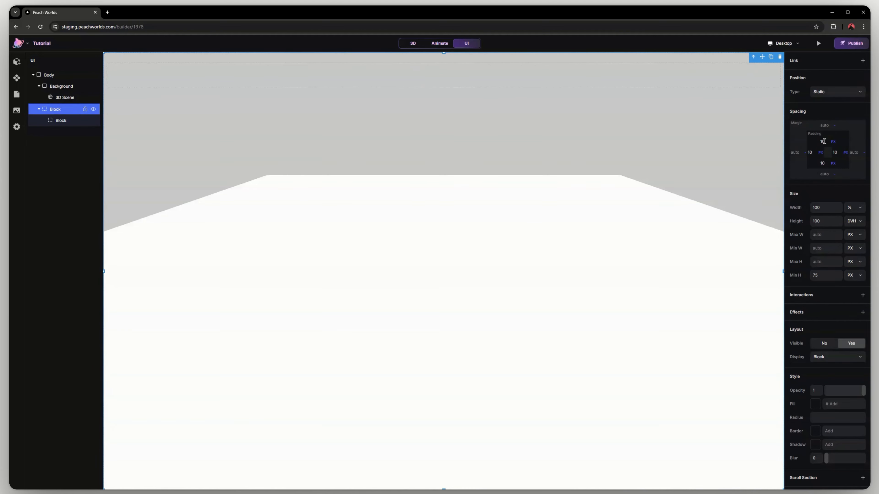
left_click(188, 68)
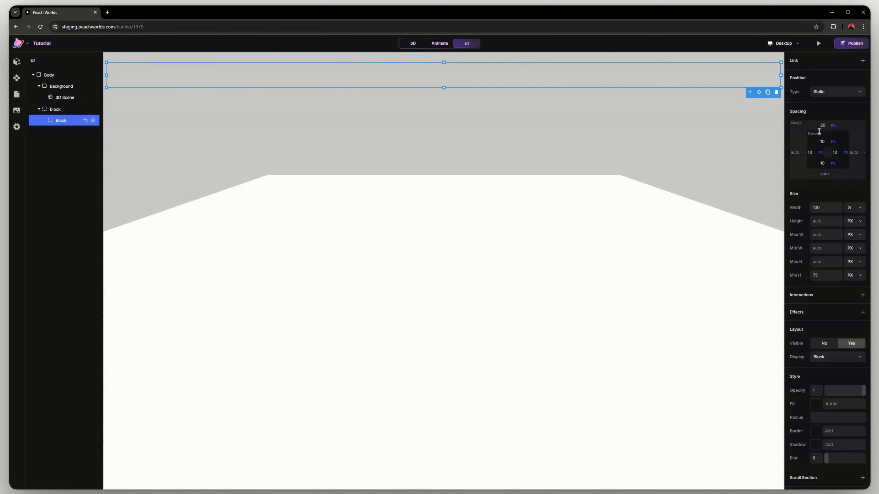
left_click(824, 140)
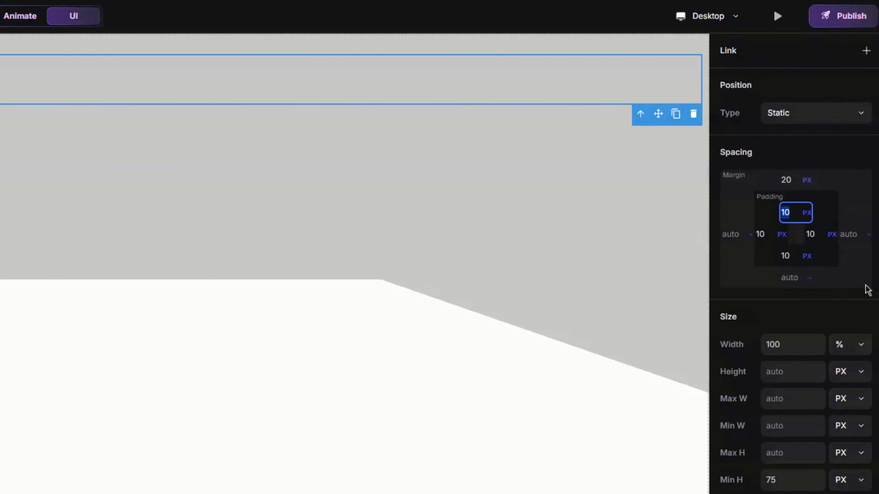
type("30")
left_click(809, 263)
type("20")
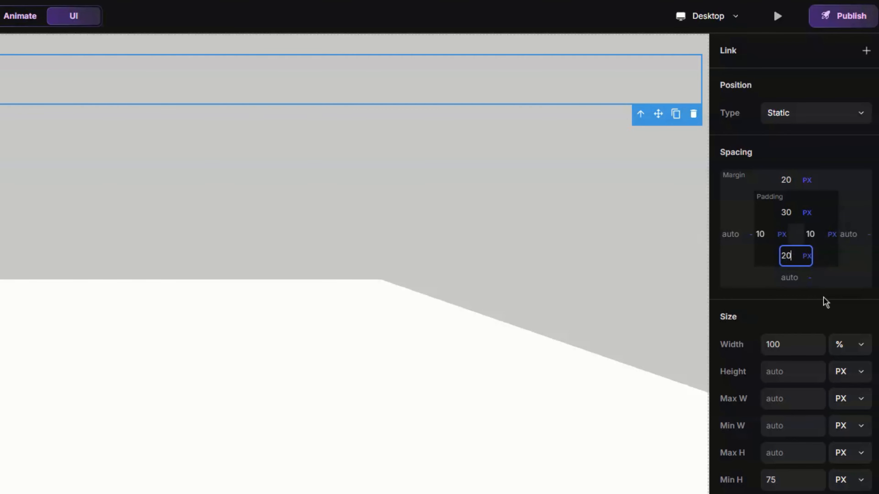
left_click(826, 232)
key("BackSpace")
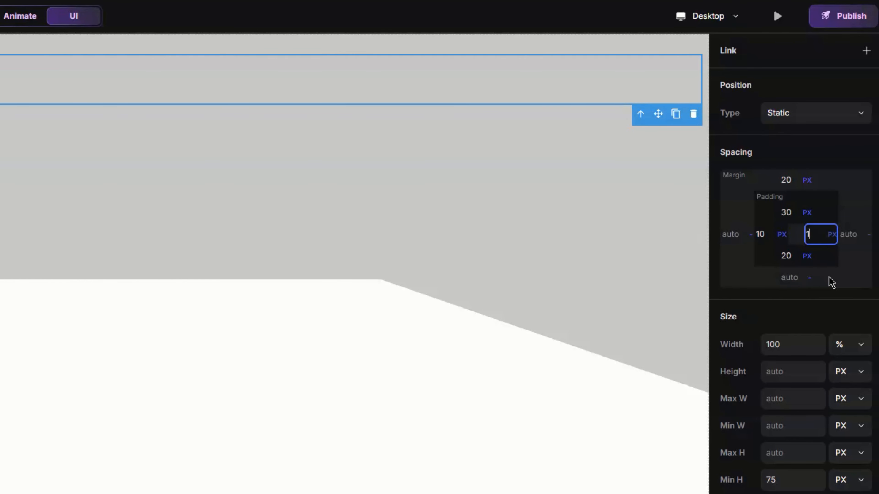
type("6")
key("Tab")
key("BackSpace")
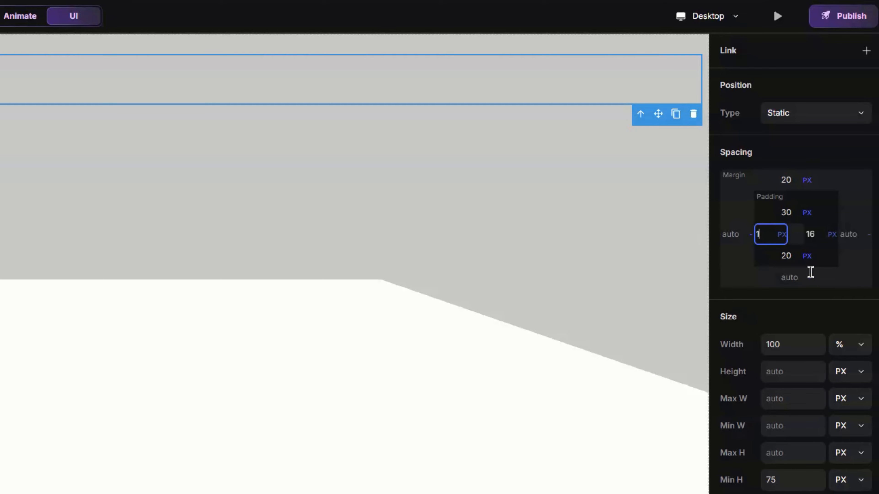
type("2")
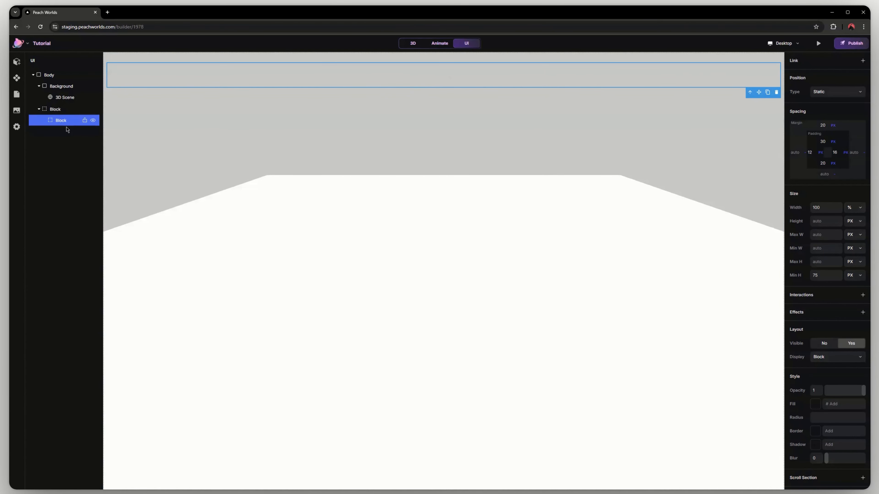
- Add another Block inside the nested block and select the padded block that contains it
left_click(17, 62)
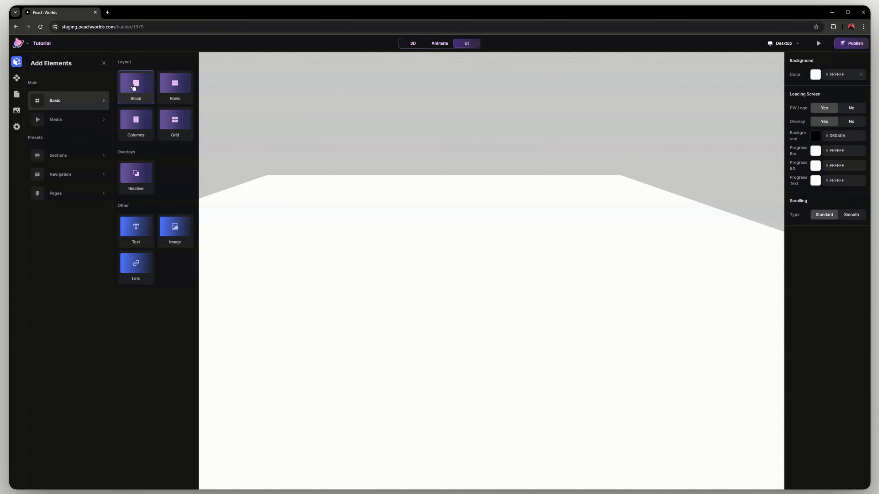
left_click(103, 64)
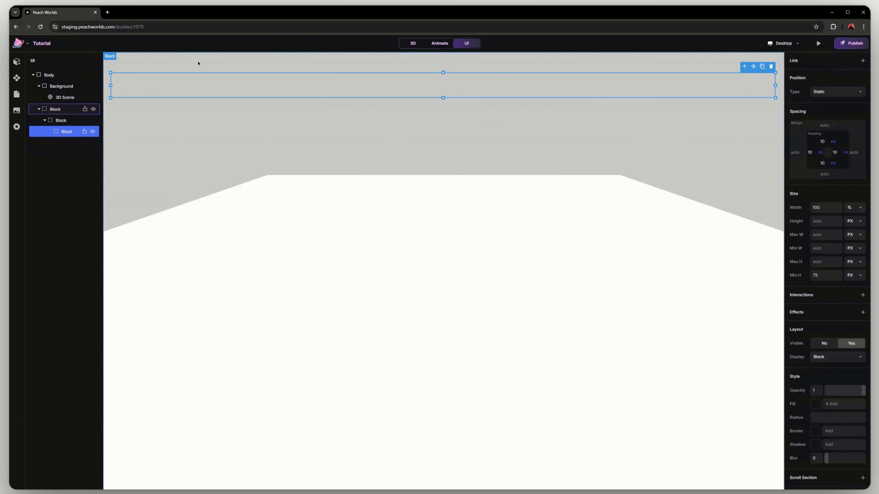
left_click(244, 69)
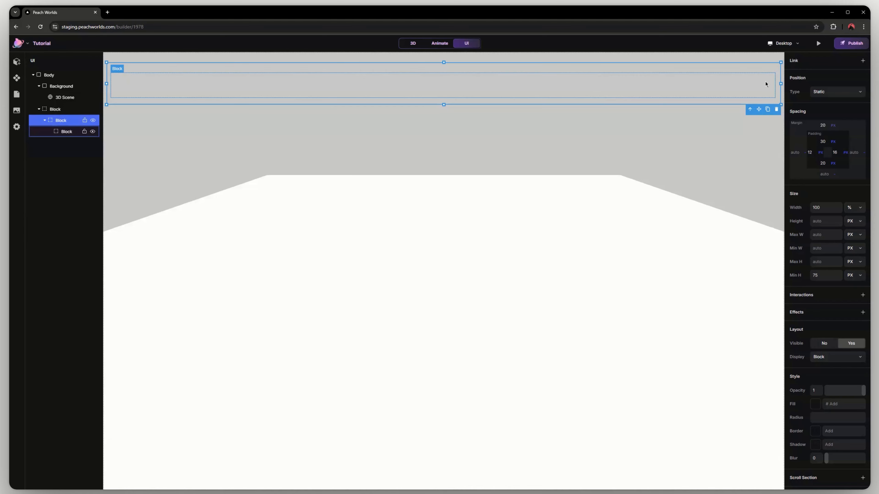
- Delete the innermost block from the element tree
left_click(65, 132)
key("Delete")
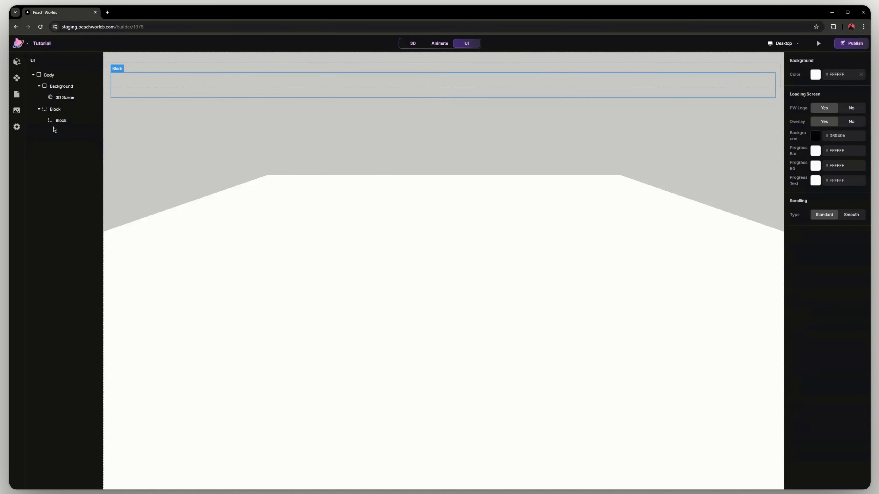
- Set the nested block's height to 100 px
left_click(60, 121)
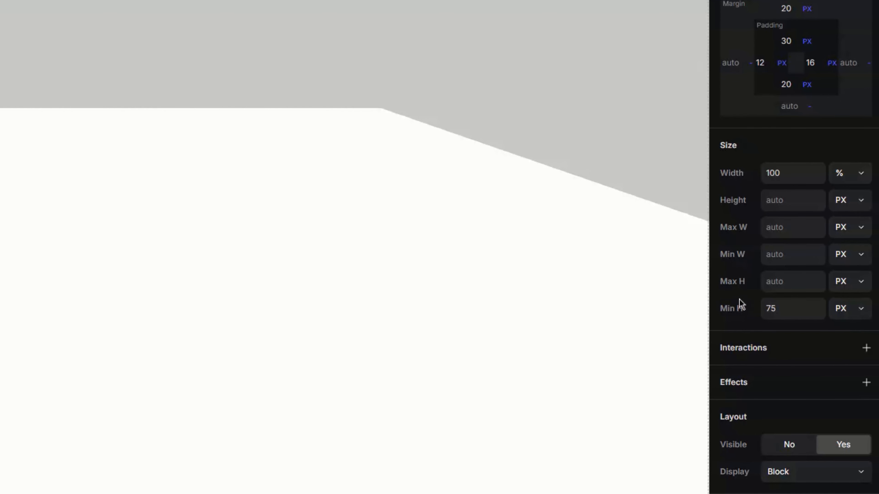
left_click(810, 201)
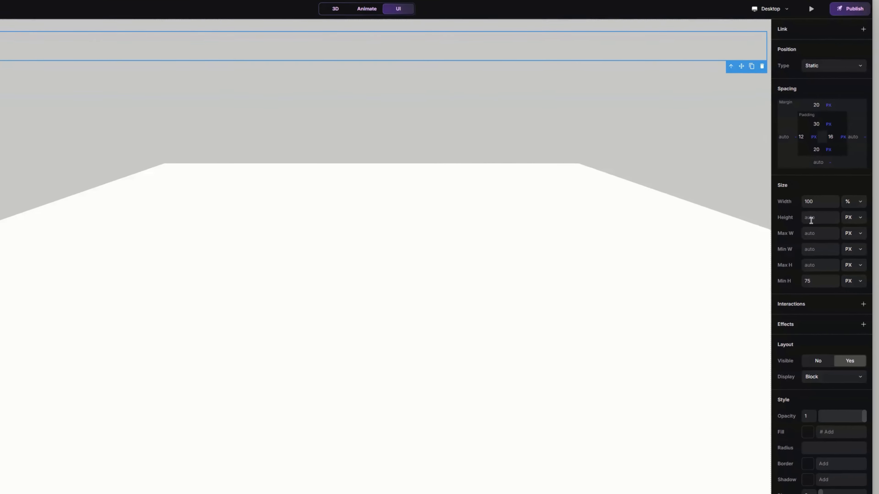
type("100")
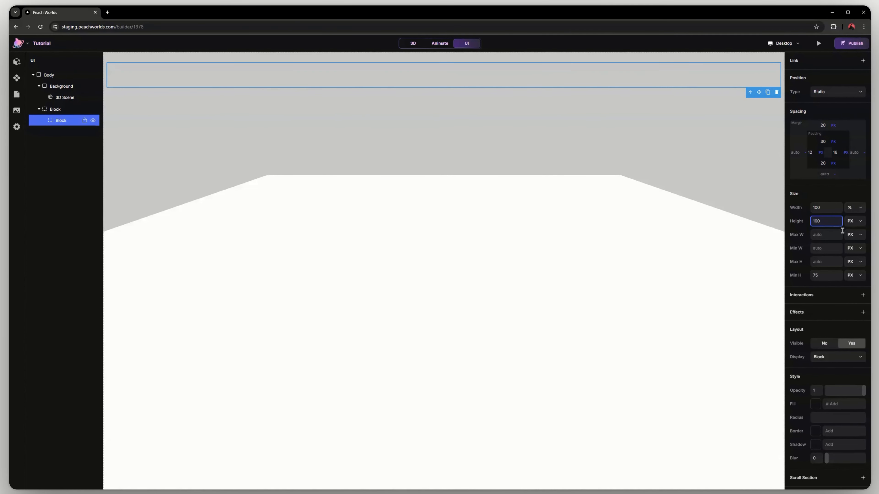
key("Return")
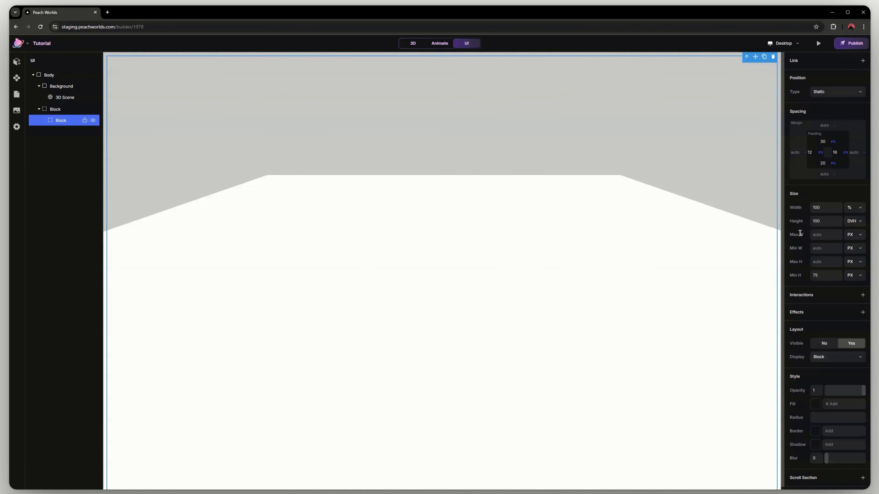
- Limit the nested block's maximum width to 400 px
left_click(830, 235)
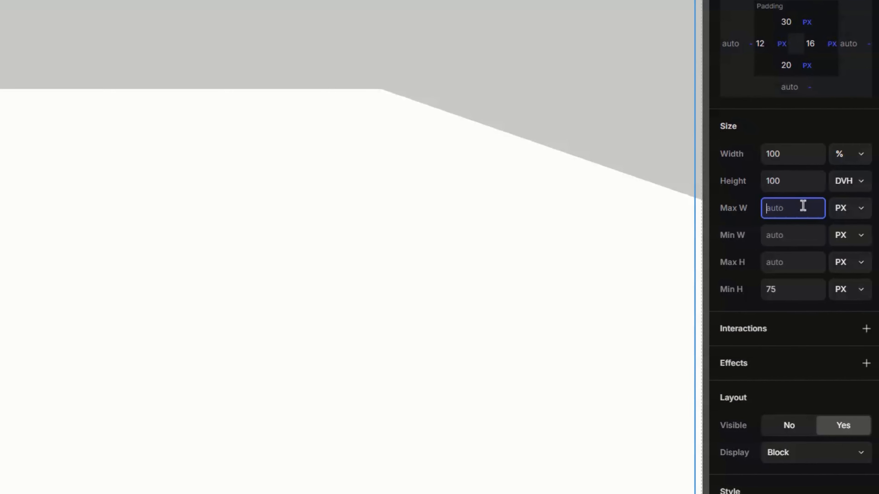
type("400")
key("Return")
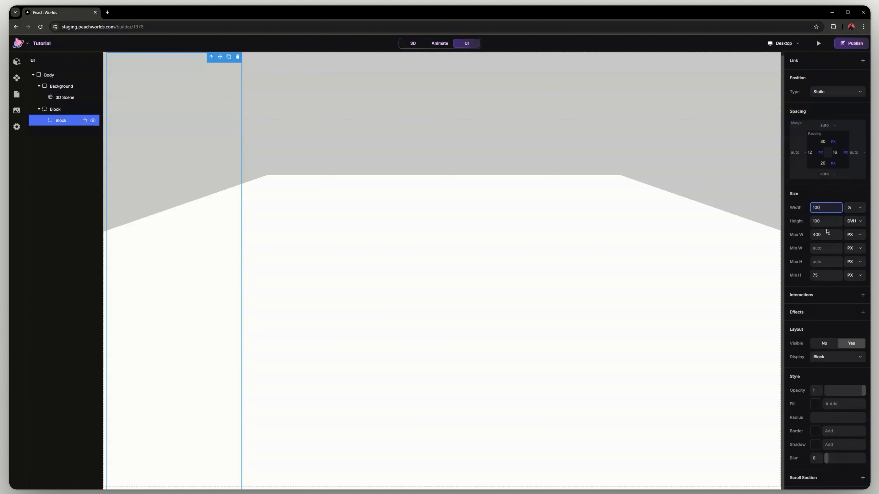
- Clear the nested block's maximum width value
left_click(825, 238)
key("BackSpace")
key("BackSpace")
key("BackSpace")
key("Return")
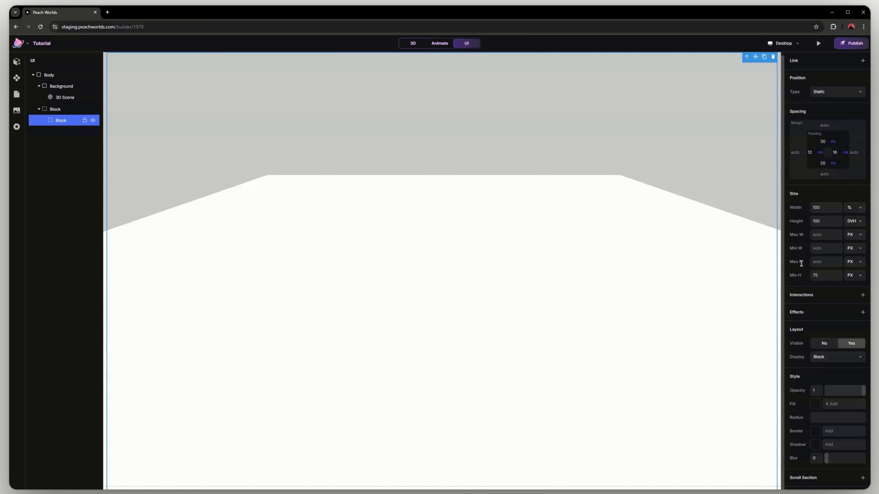
left_click_drag(803, 276, 795, 275)
left_click(804, 287)
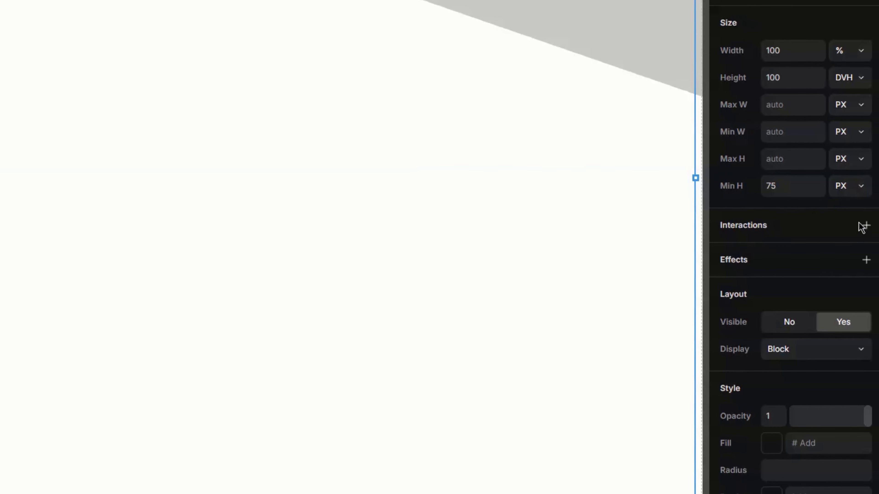
- Try a Mouse Enter interaction on the nested block, check its action options and remove it
left_click(866, 226)
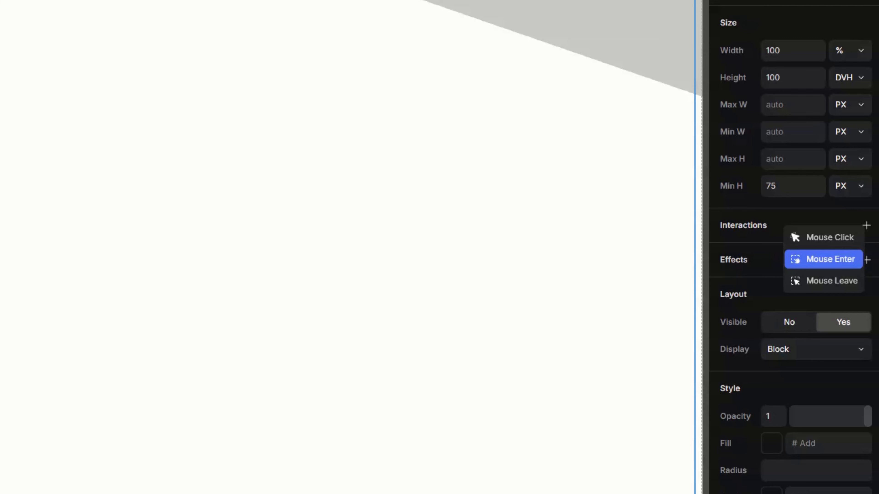
left_click(860, 260)
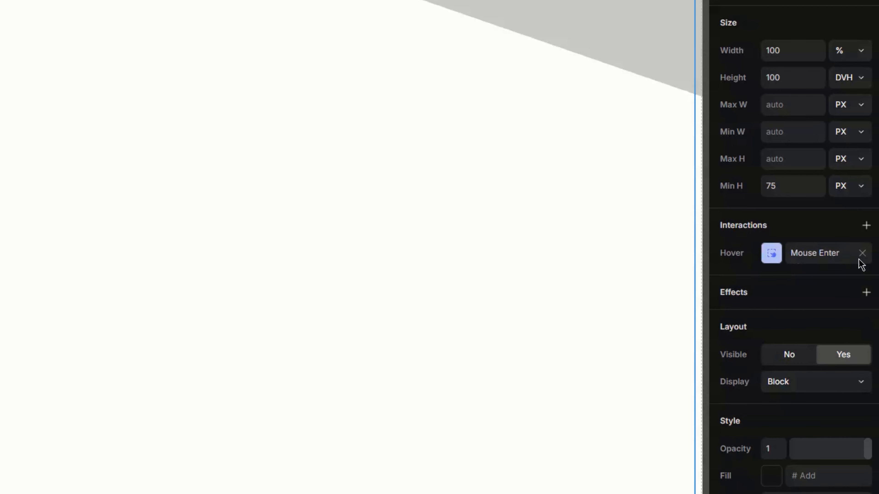
left_click(774, 259)
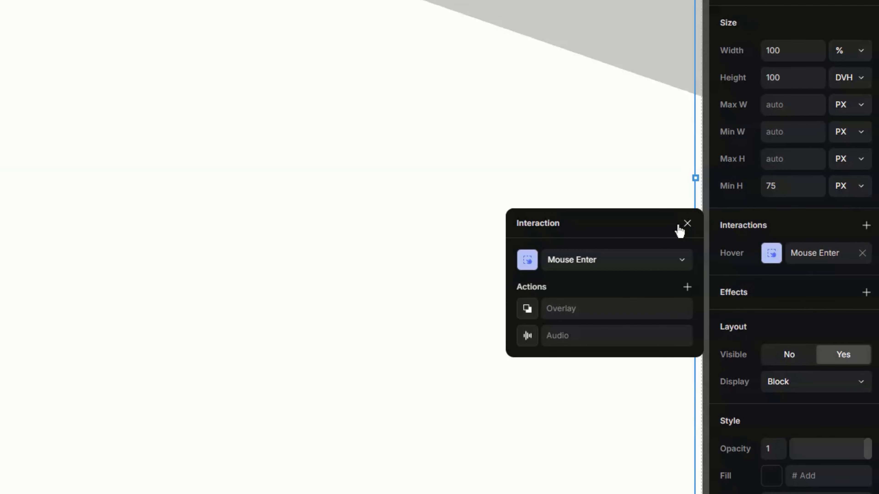
left_click(686, 223)
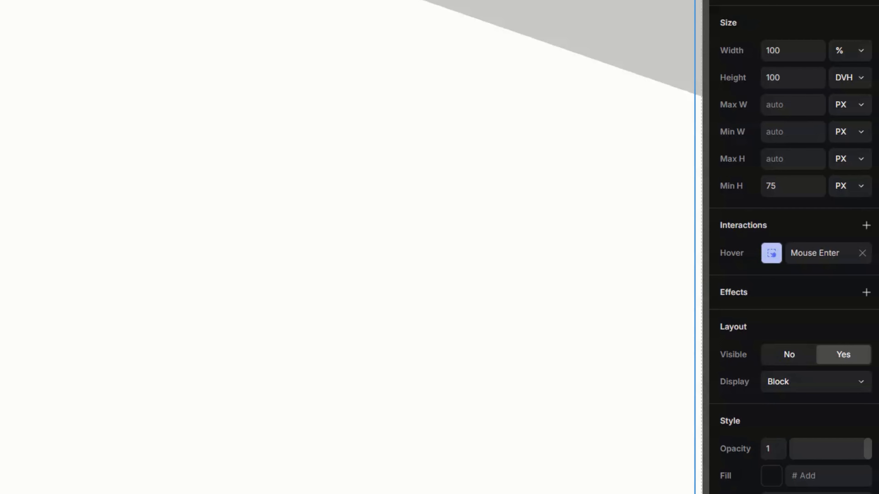
left_click(864, 255)
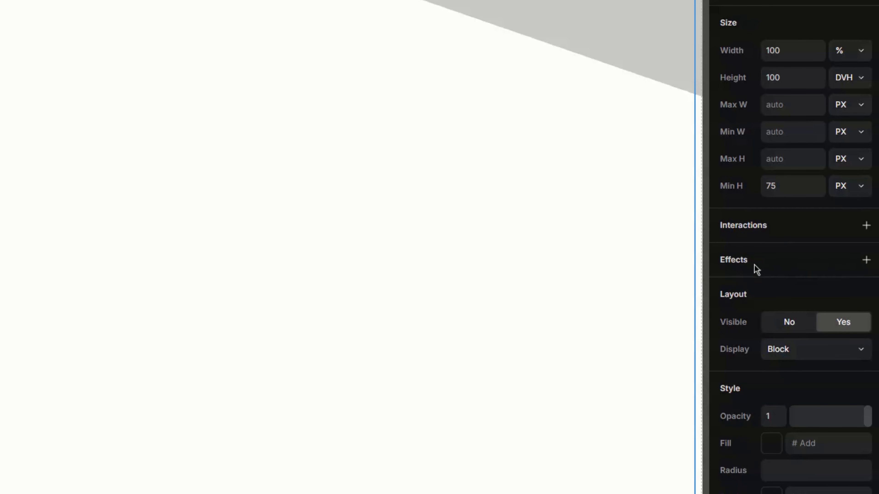
- Add a Scroll Animation effect to the nested block and open its animation settings
scroll(726, 249, "down", 2)
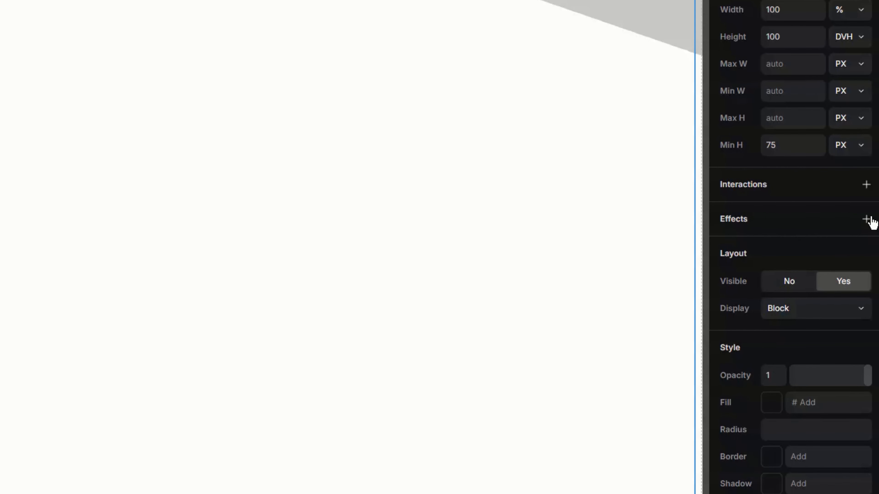
left_click(869, 220)
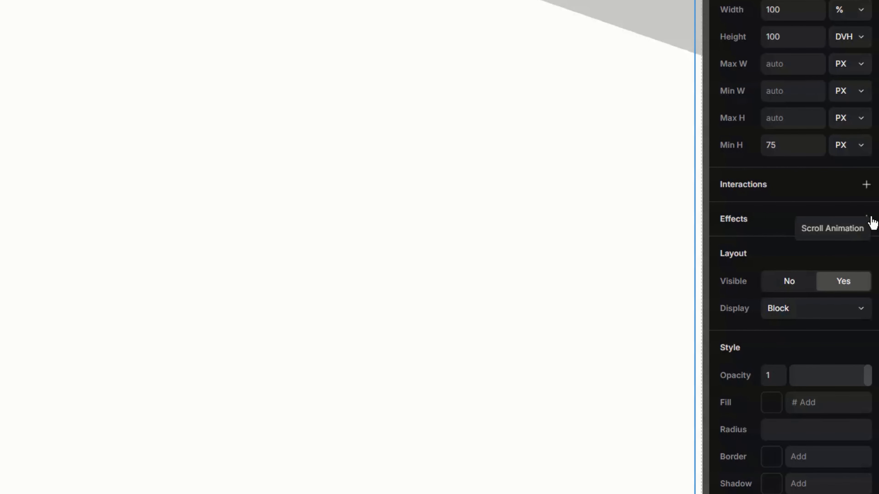
left_click(860, 229)
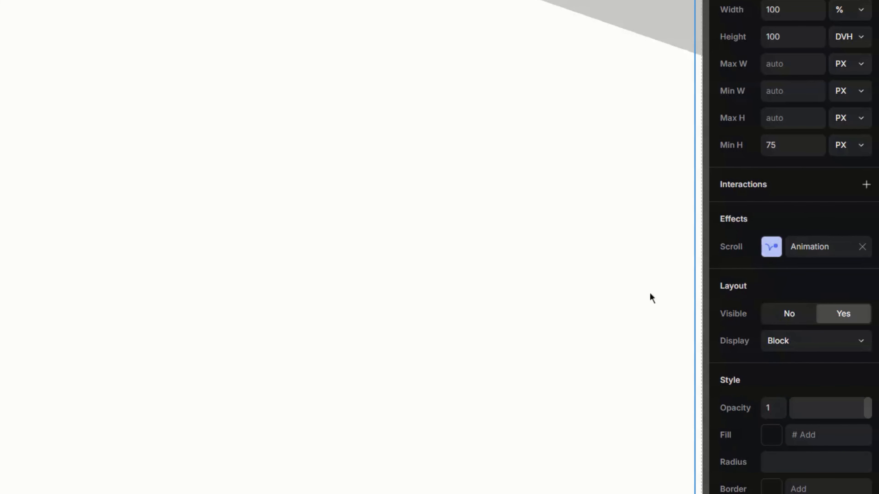
left_click(769, 248)
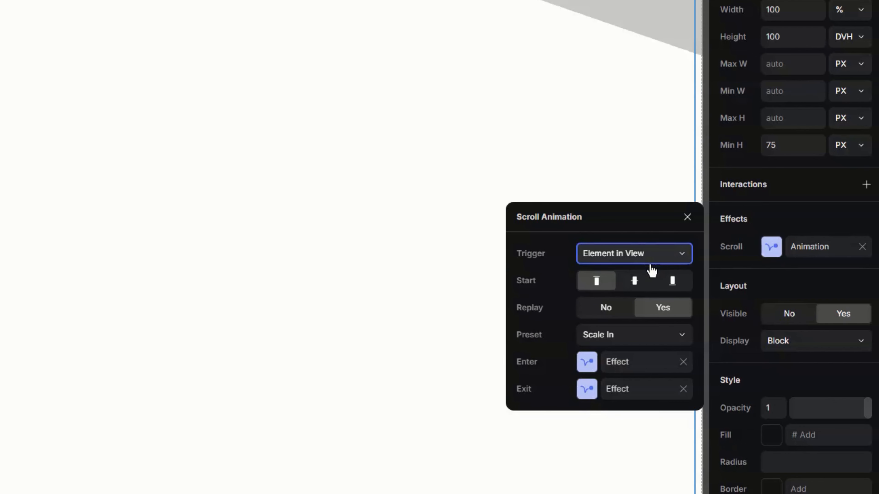
- Try the scroll animation's On Appear, On Scroll, Element in View and Section in View triggers
left_click(614, 266)
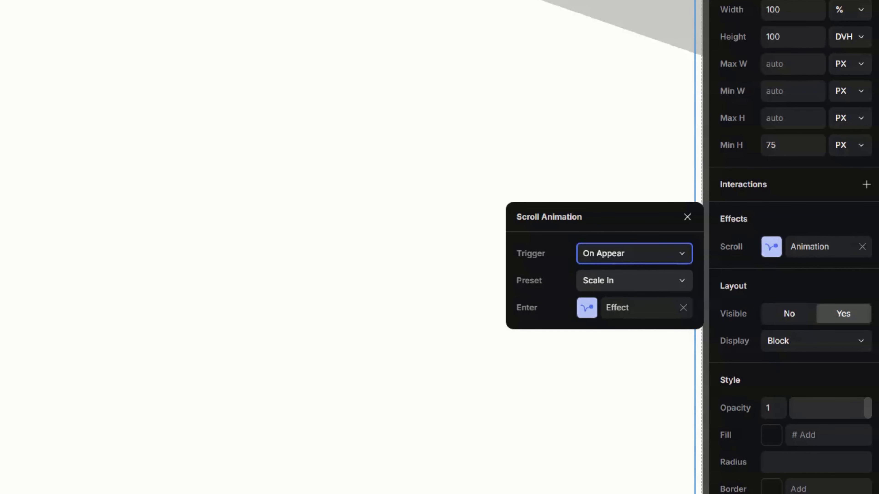
left_click(645, 266)
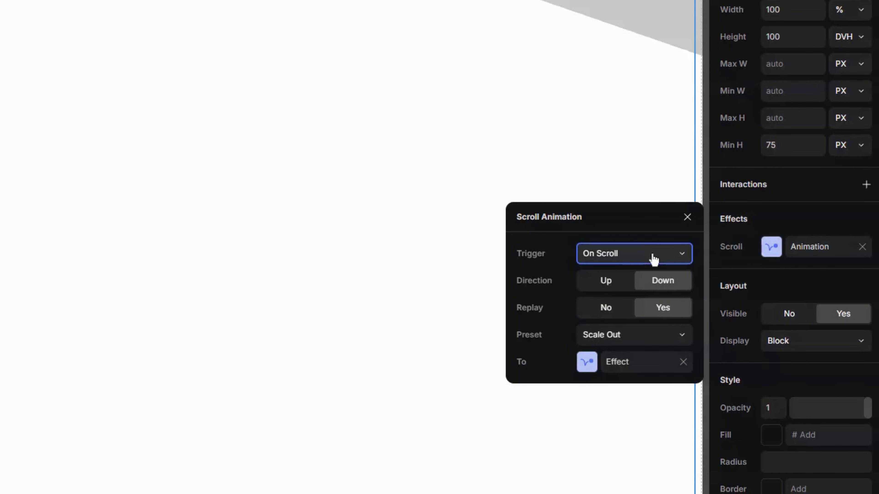
left_click(649, 266)
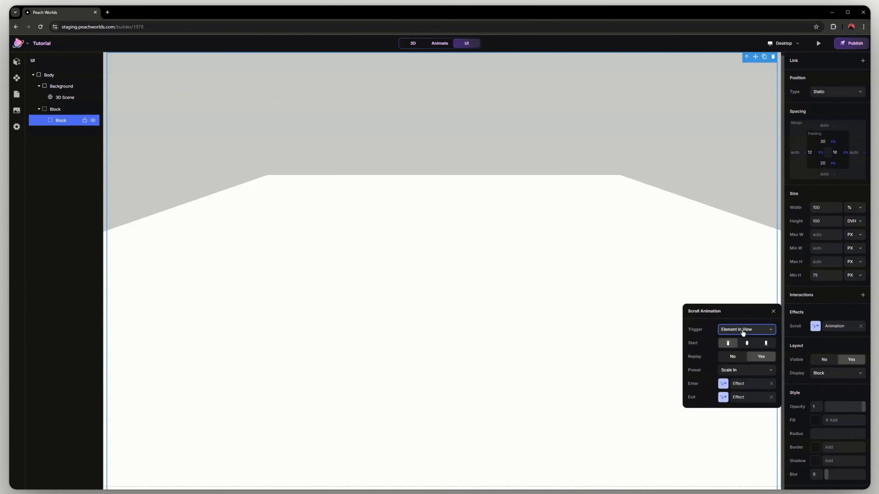
left_click(742, 333)
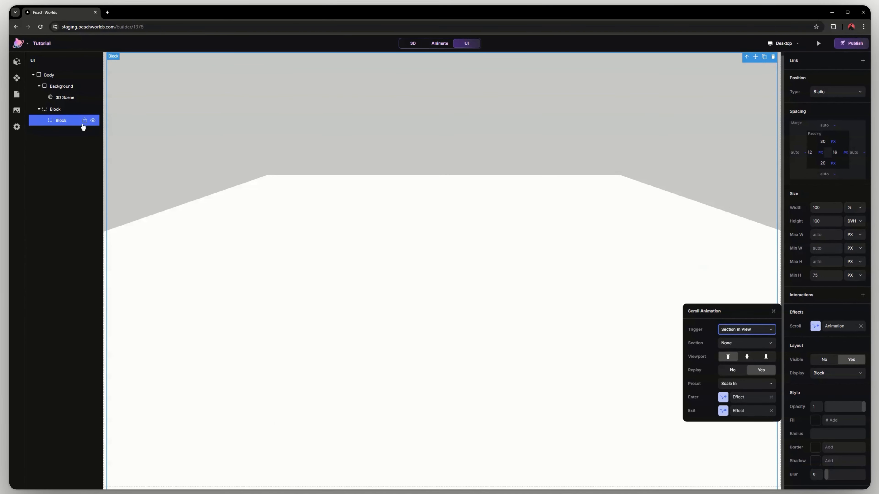
- Set the nested block's scroll animation to the On Appear trigger with the Fade In preset
left_click(53, 110)
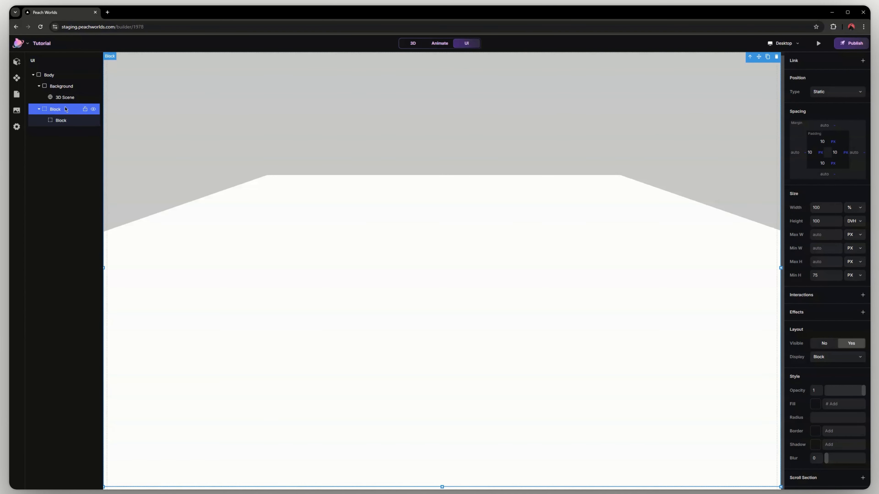
left_click(64, 120)
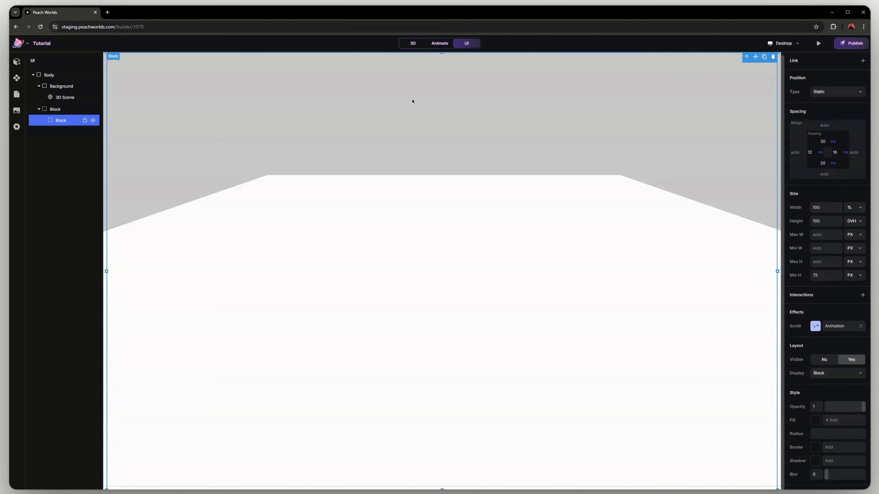
left_click(839, 326)
left_click(749, 332)
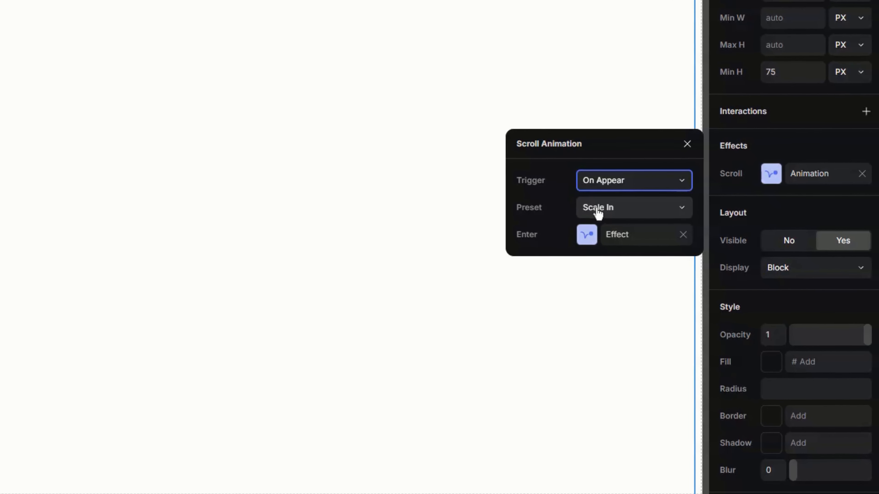
left_click(731, 345)
left_click(618, 227)
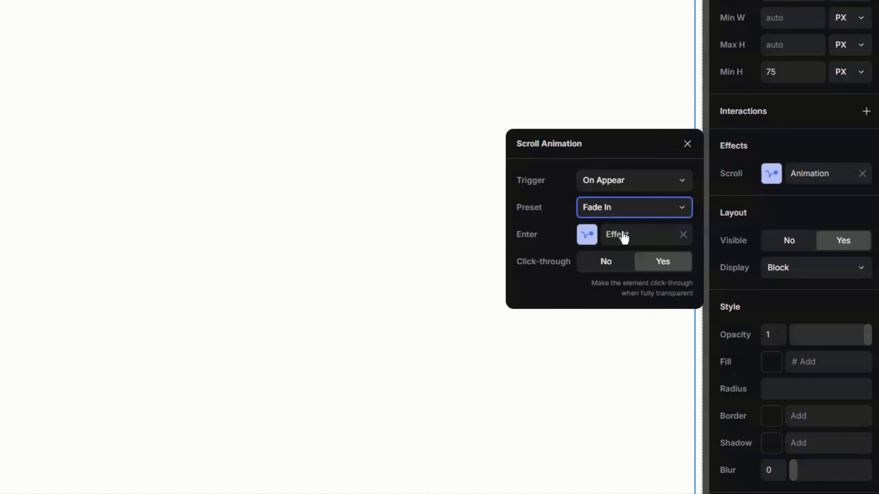
- Set the Enter effect's delay to 300 ms, check its transition options and close the animation settings
left_click(624, 236)
left_click(424, 408)
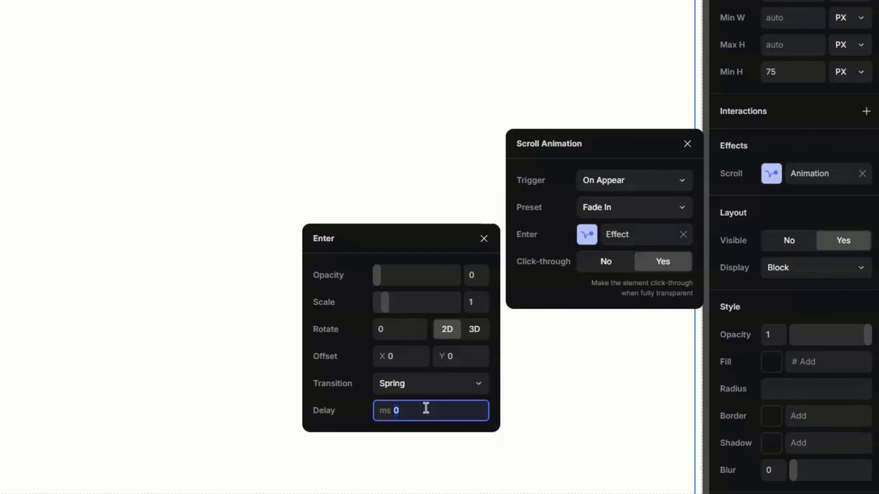
type("300")
key("Return")
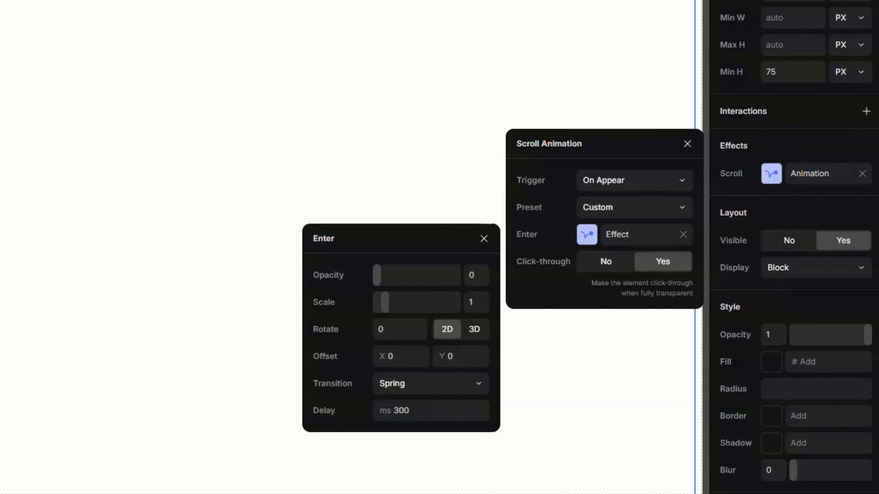
left_click(422, 385)
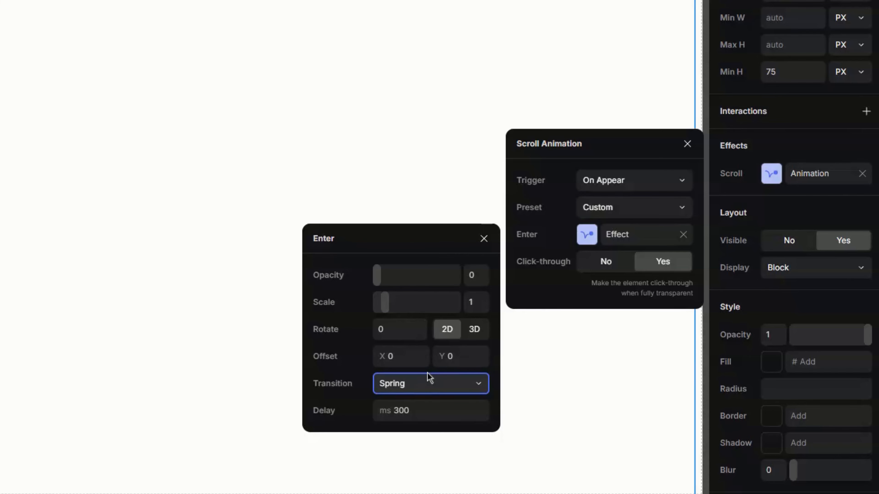
left_click(418, 218)
left_click(687, 144)
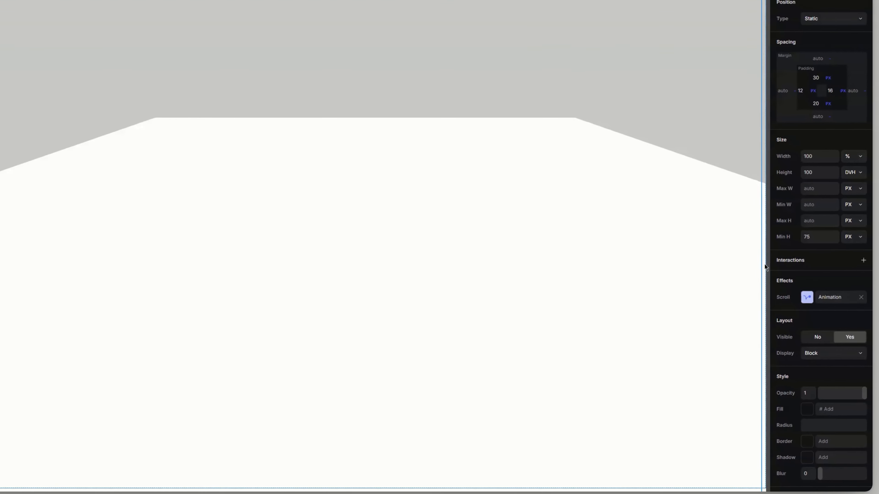
- Fill the outer block with white (FFFFFF)
left_click(765, 265)
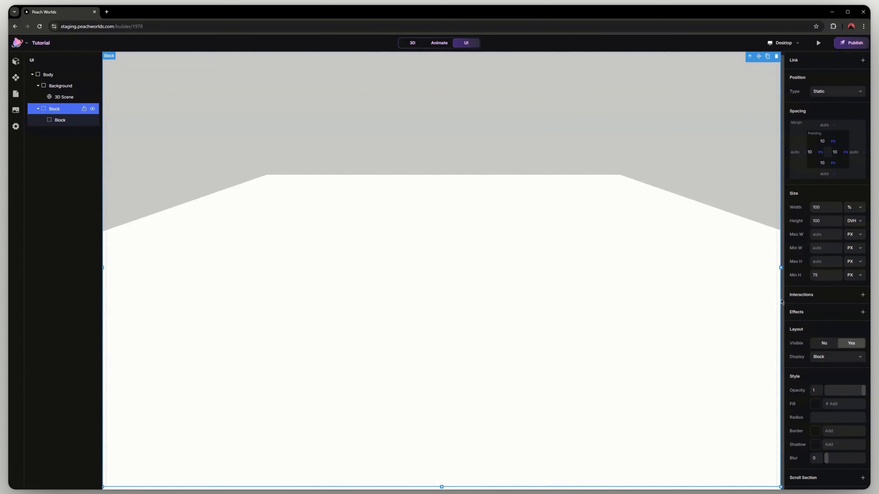
left_click(815, 404)
left_click(688, 365)
- Fill the nested block with black (000000)
left_click(613, 308)
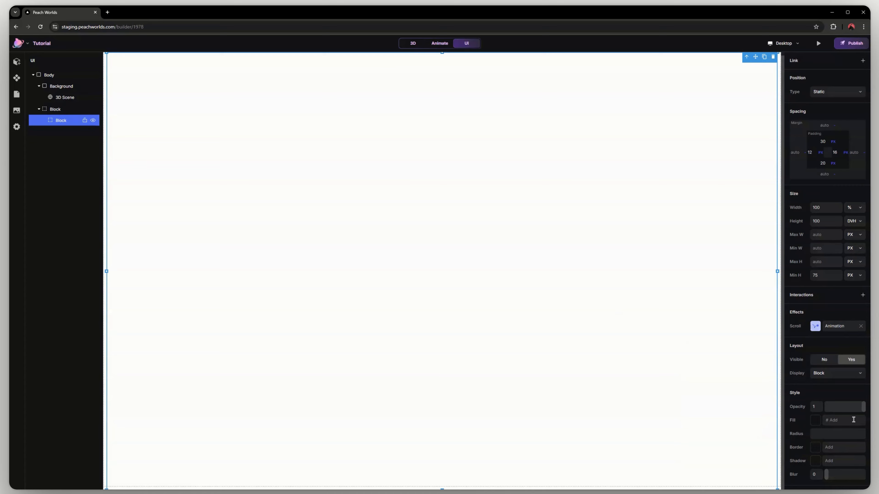
left_click(815, 420)
left_click(687, 442)
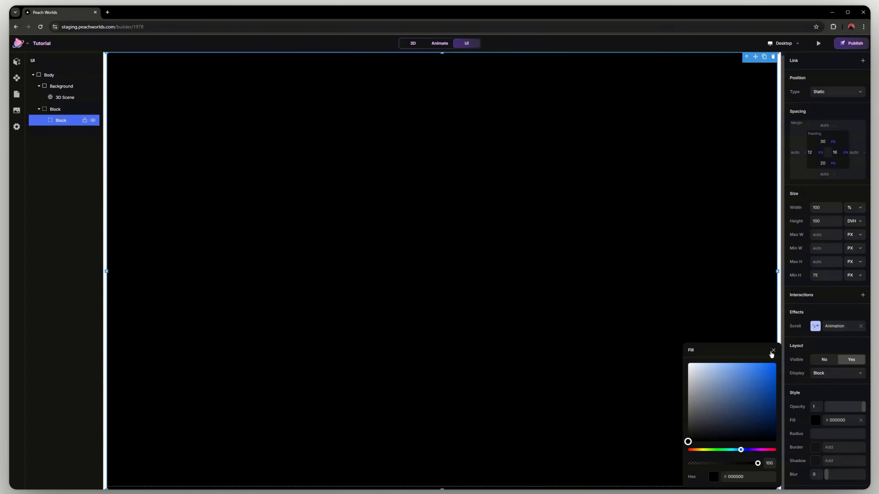
left_click(773, 351)
- Preview the page, restart it to watch the nested block's fade-in, and return to the editor
left_click(818, 43)
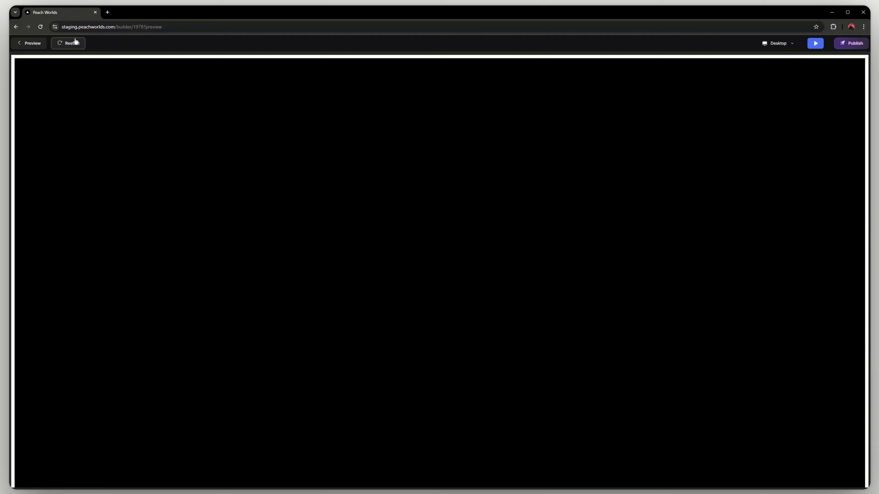
left_click(75, 40)
left_click(65, 43)
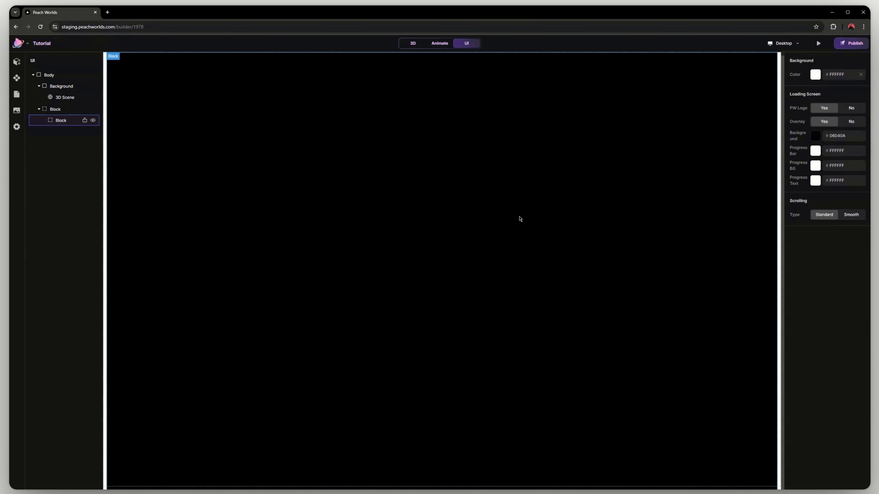
- Remove the scroll animation and the black fill from the nested block
left_click(532, 207)
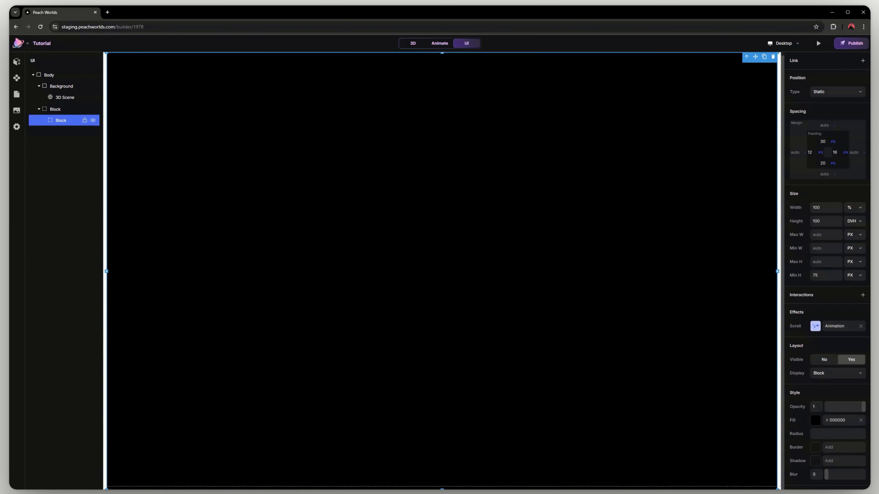
left_click(861, 326)
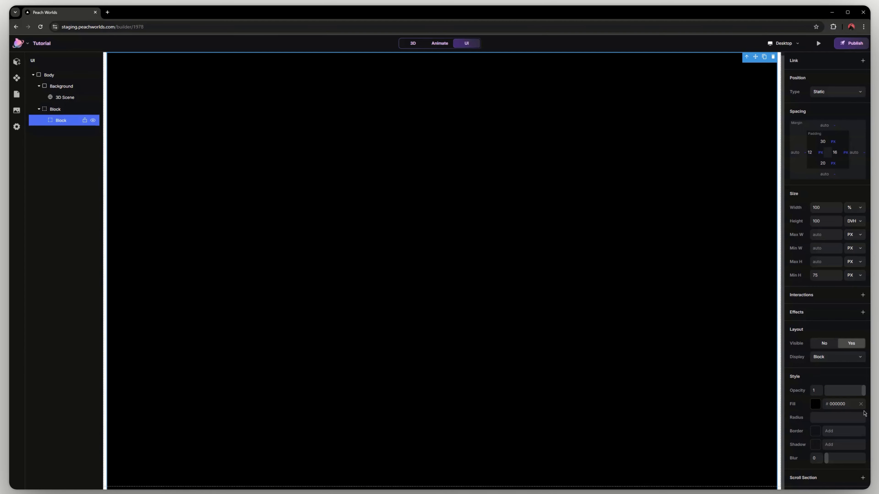
left_click(861, 404)
- Clear the outer block's white fill
left_click(66, 98)
left_click(67, 108)
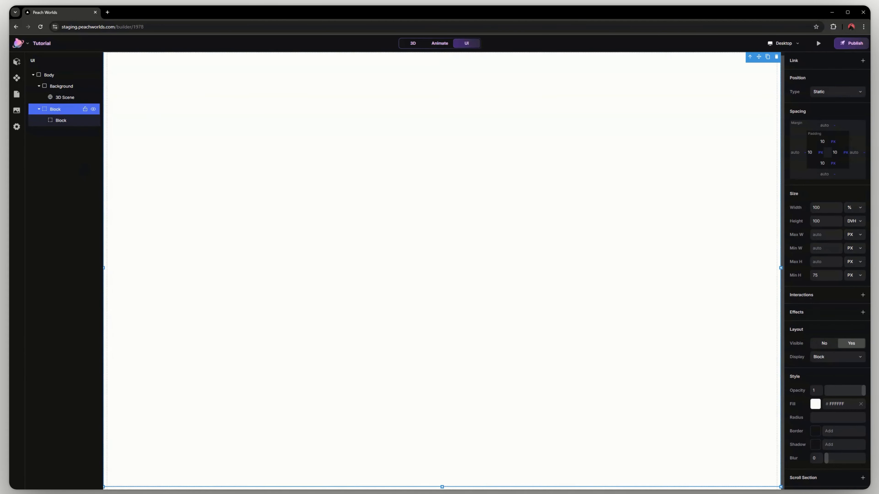
left_click(61, 120)
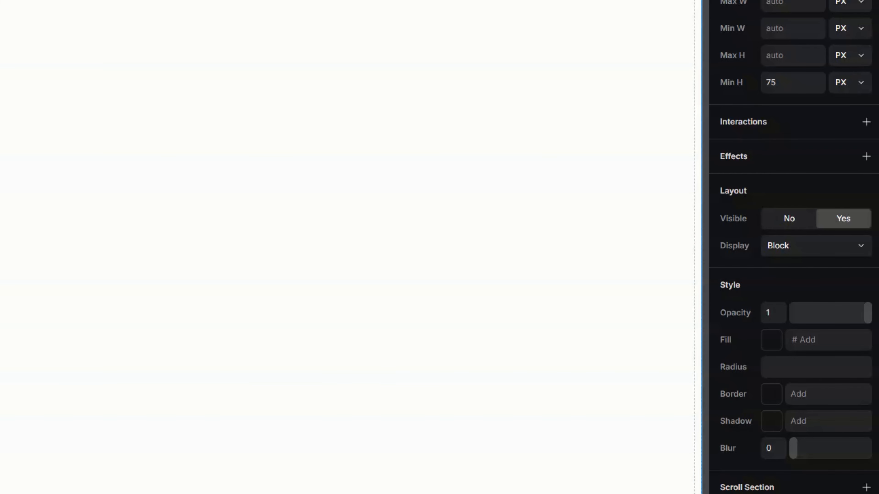
- Hide the outer block through its layout visibility, check the canvas, and make the block visible again
left_click(798, 219)
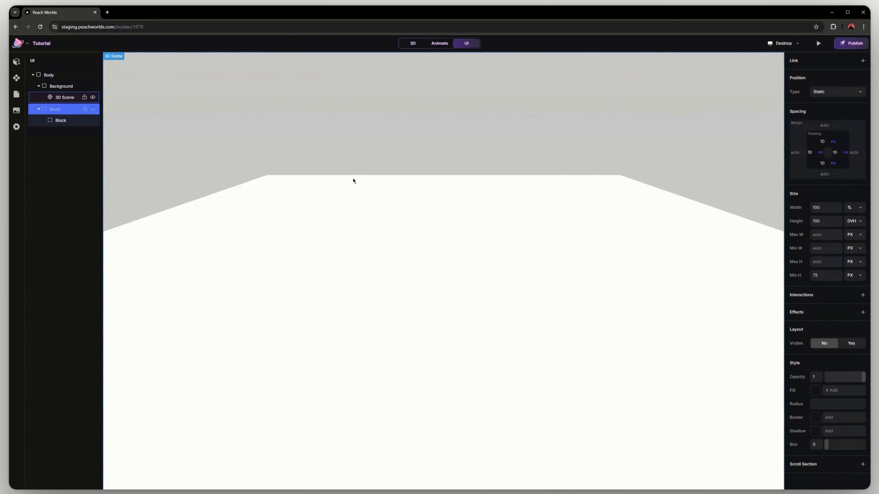
left_click(354, 181)
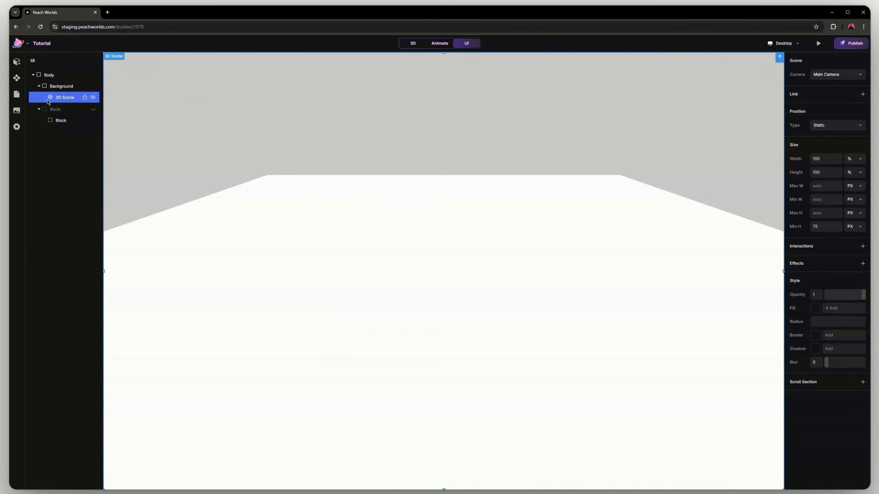
left_click(61, 109)
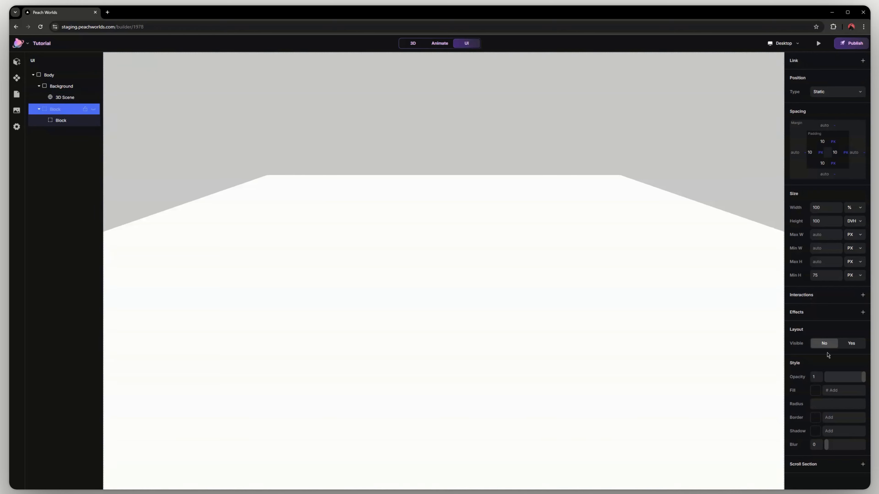
left_click(845, 344)
- Look through the layout display options of the outer block
left_click(203, 309)
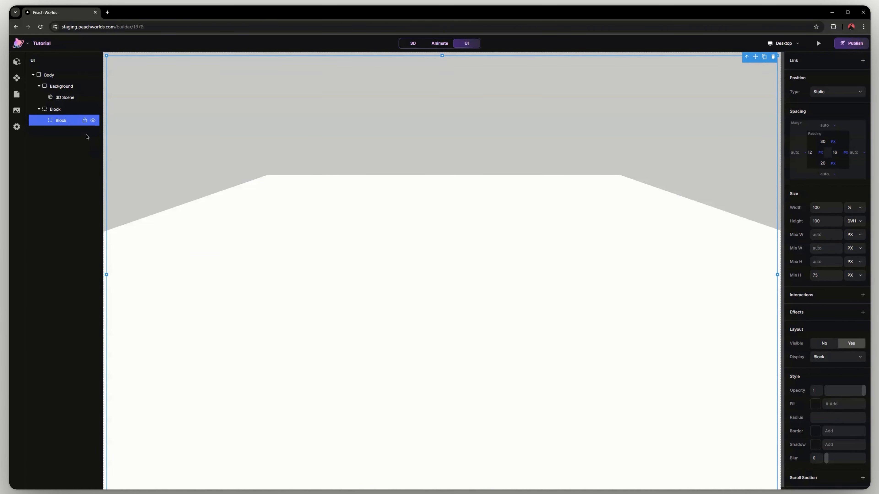
left_click(69, 110)
left_click_drag(807, 359, 782, 352)
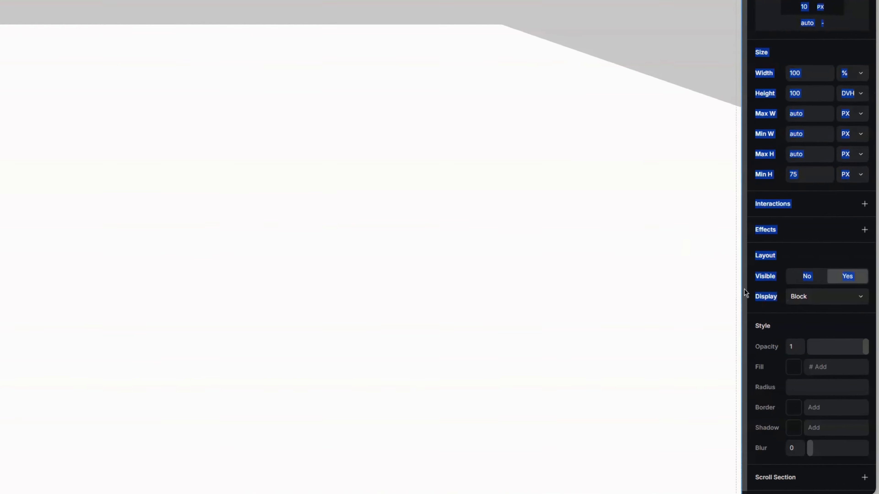
left_click(815, 300)
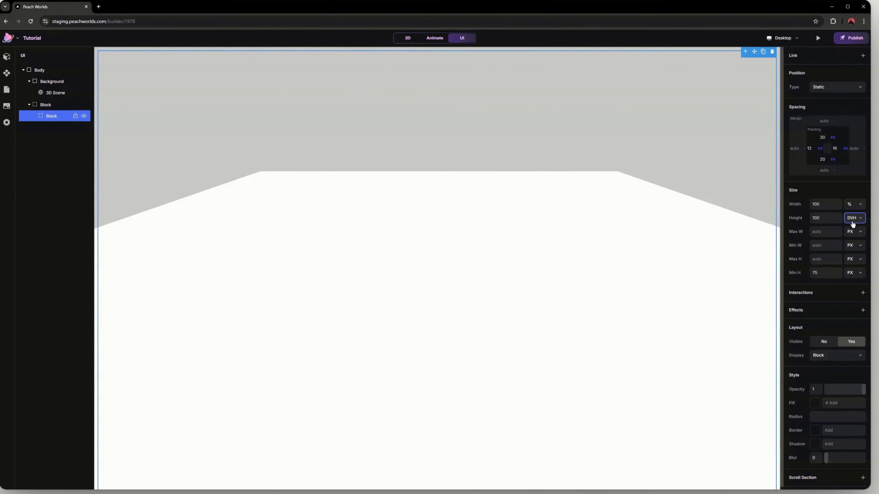
- Change the nested block's height unit to PX
left_click(852, 222)
left_click(853, 230)
left_click(831, 217)
- Set the outer block's display to Flex with a vertical direction
left_click(595, 167)
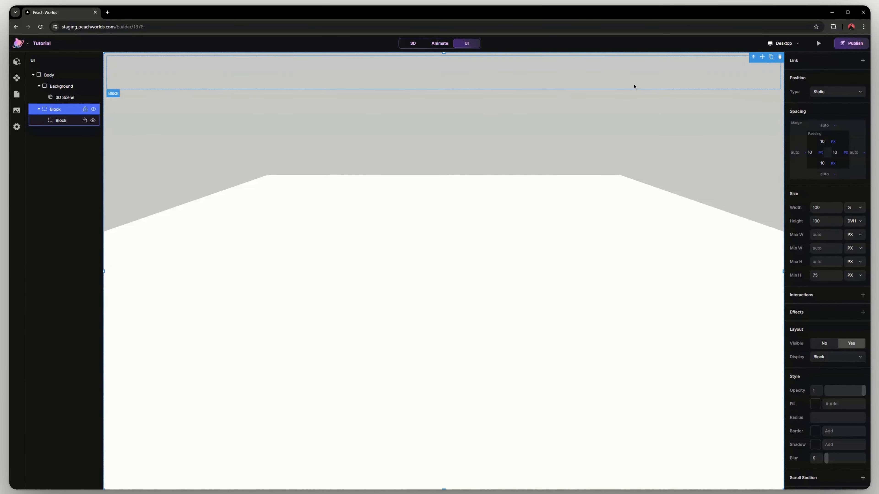
left_click(829, 362)
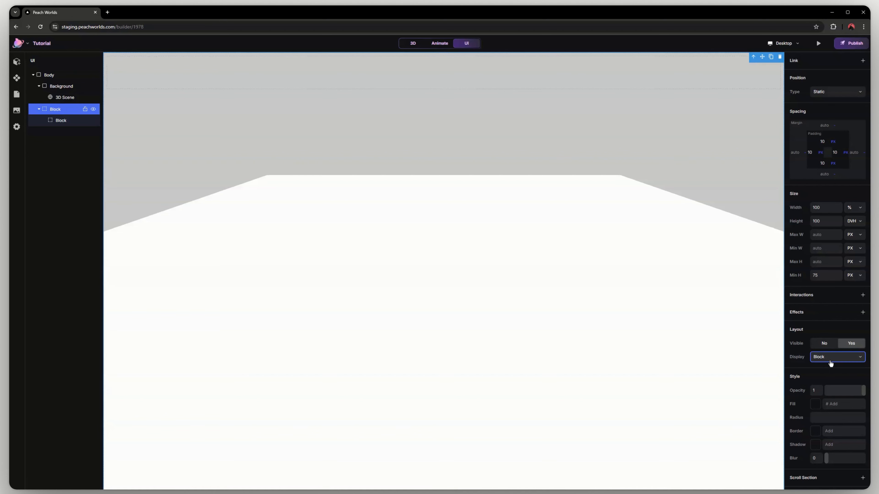
left_click(832, 377)
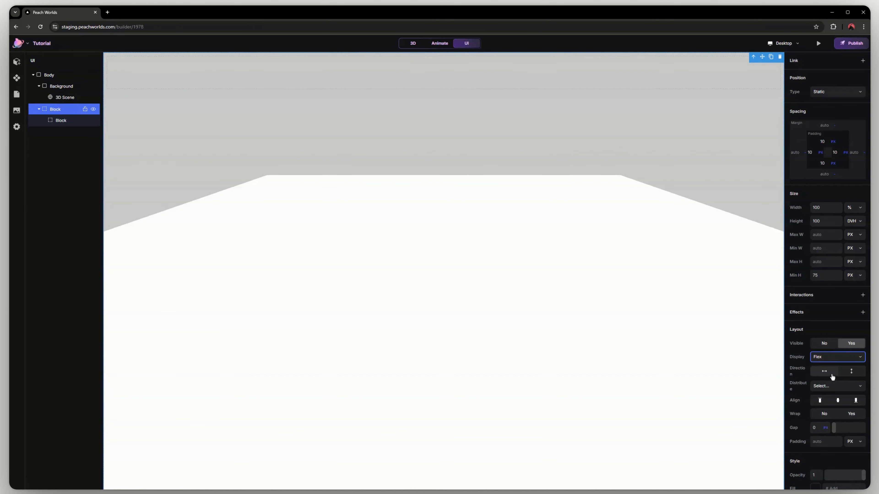
left_click(850, 373)
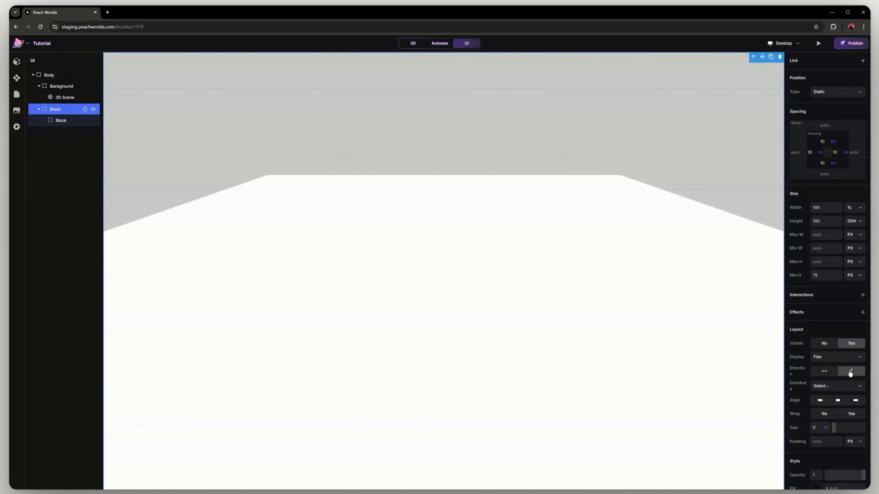
- Set the outer block's Distribute to Center and its Align to center
scroll(851, 373, "down", 1)
left_click(830, 354)
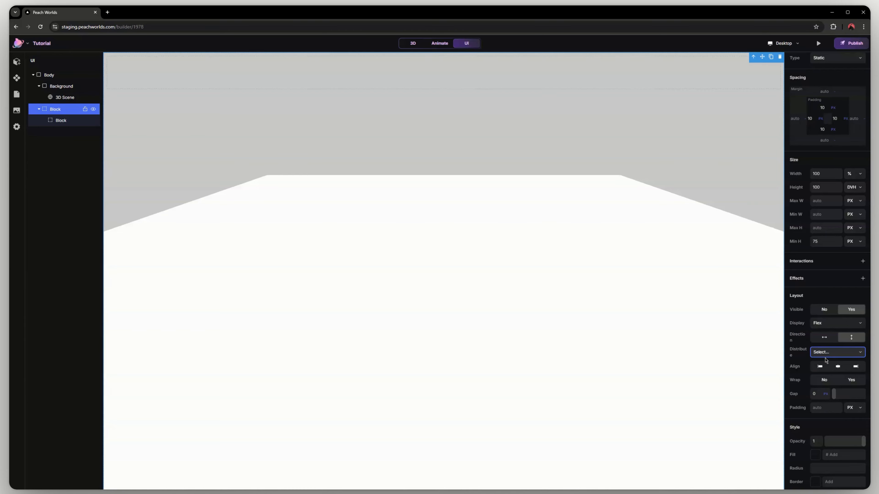
left_click(824, 368)
left_click(839, 368)
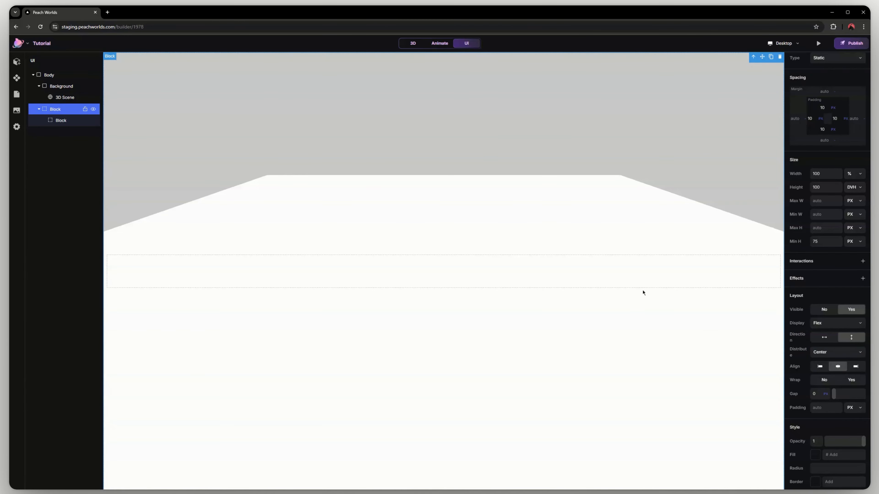
- Duplicate the nested block and set the outer block's gap to 100 px
left_click(570, 270)
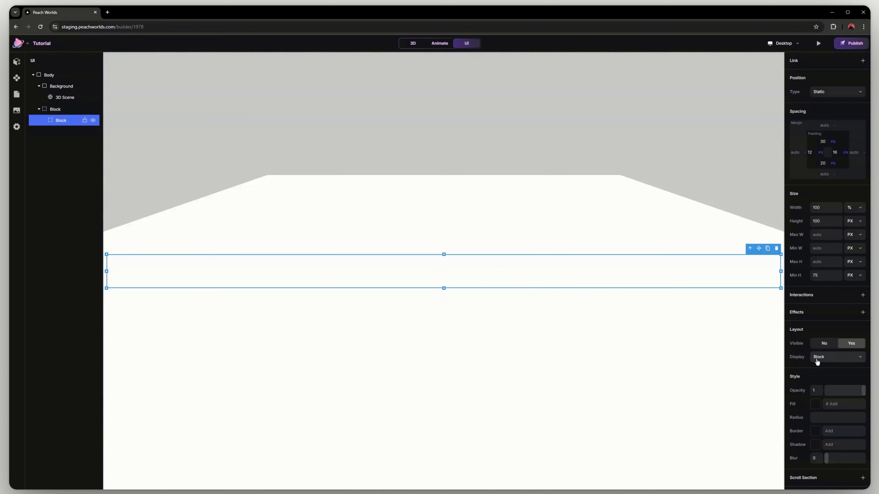
key("ctrl+d")
left_click(562, 225)
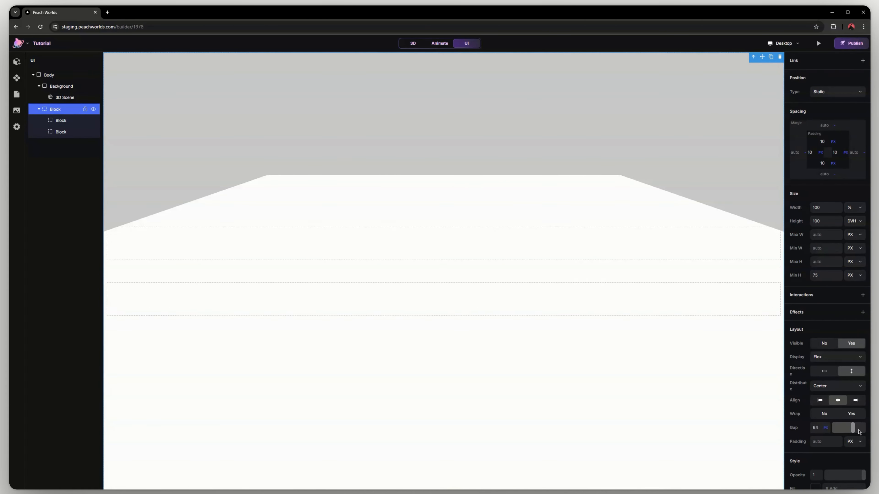
left_click_drag(834, 428, 863, 428)
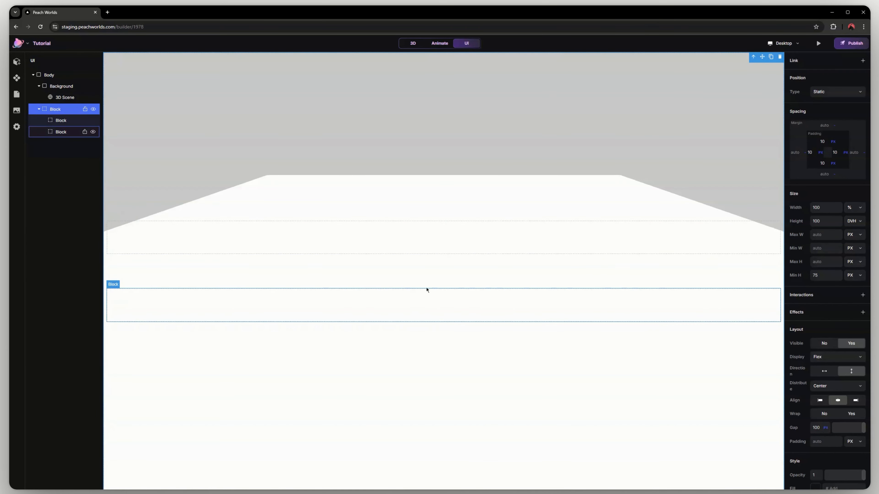
- Set the outer block's Distribute to Start and switch its display to Block
left_click(837, 390)
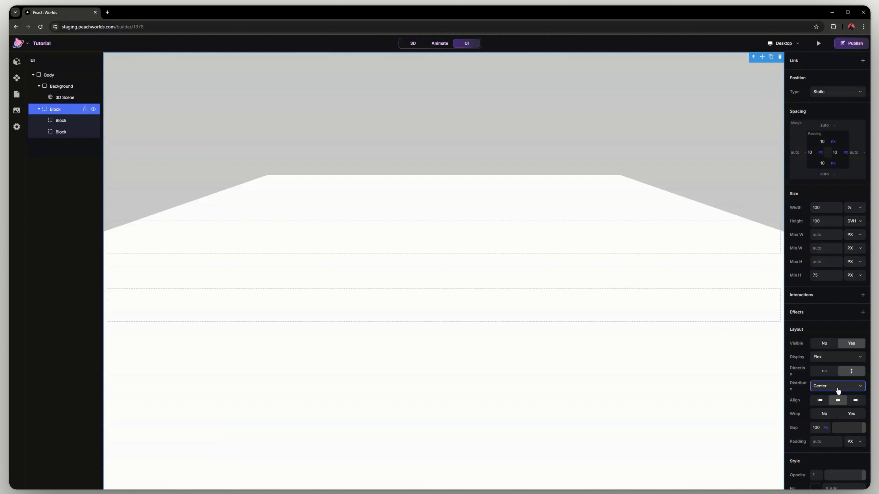
left_click(832, 396)
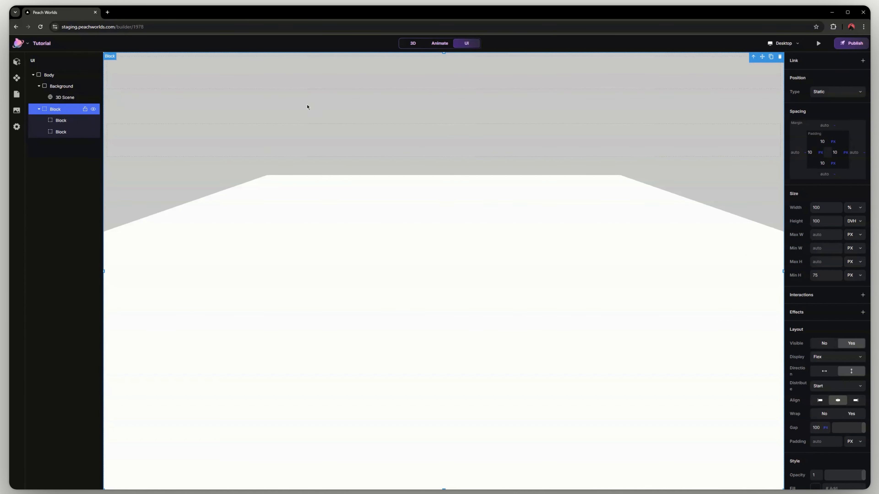
left_click(838, 441)
left_click(832, 360)
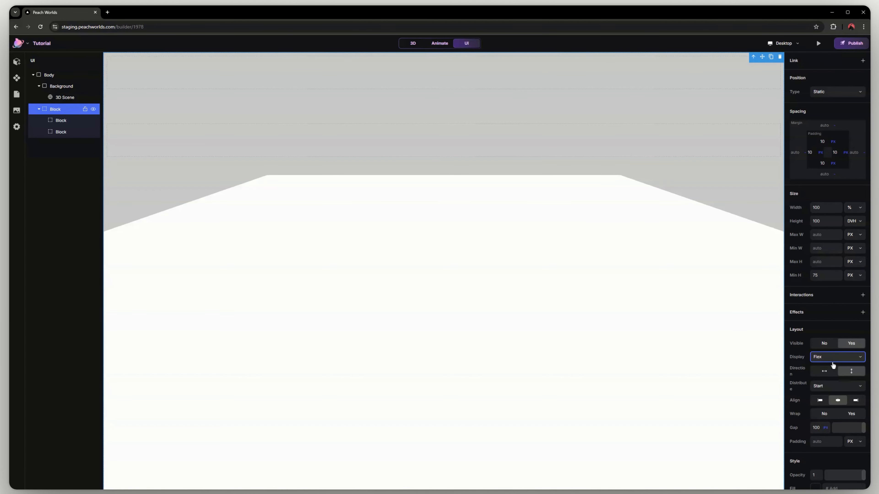
left_click(833, 364)
left_click(831, 365)
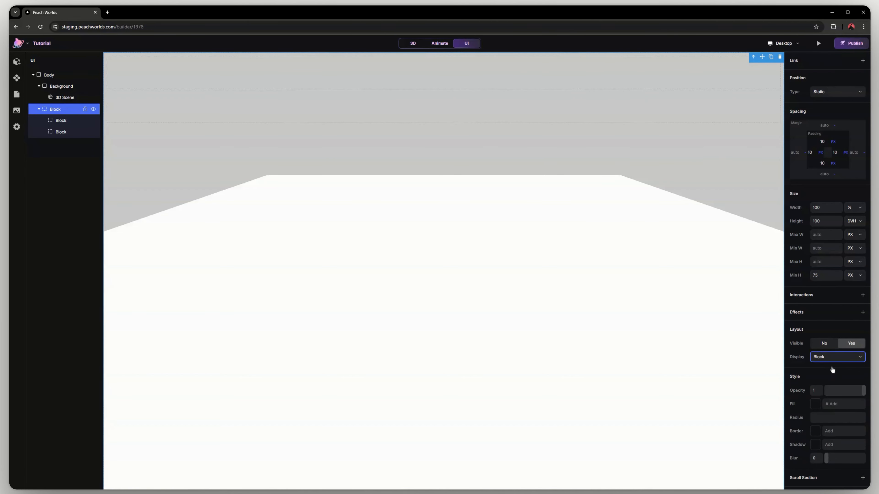
- Delete one nested block, then undo the deletion together with the display, Distribute and gap changes
left_click(361, 109)
key("Delete")
left_click(756, 347)
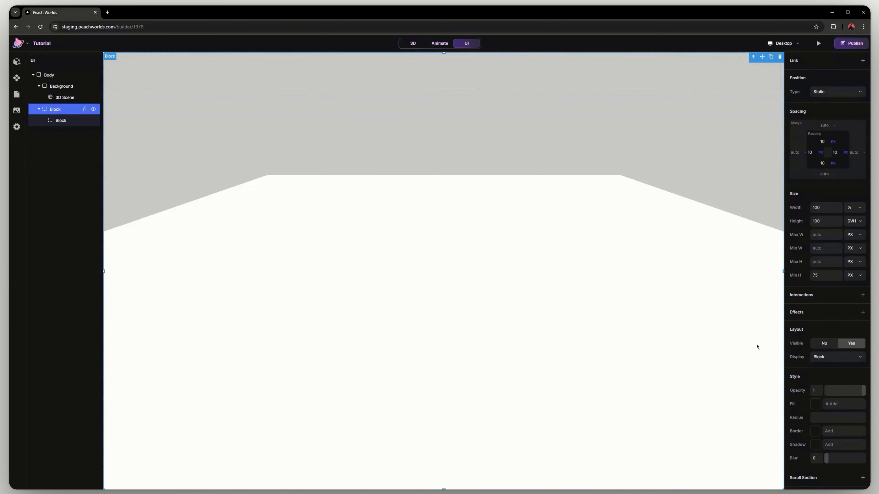
key("ctrl+z")
key("ctrl+z")
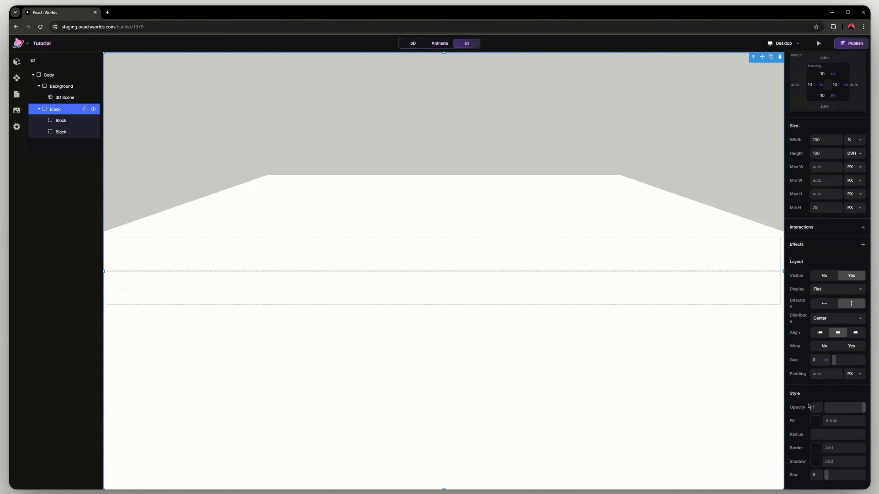
- Set the outer block's layout padding to 30 px
left_click(822, 376)
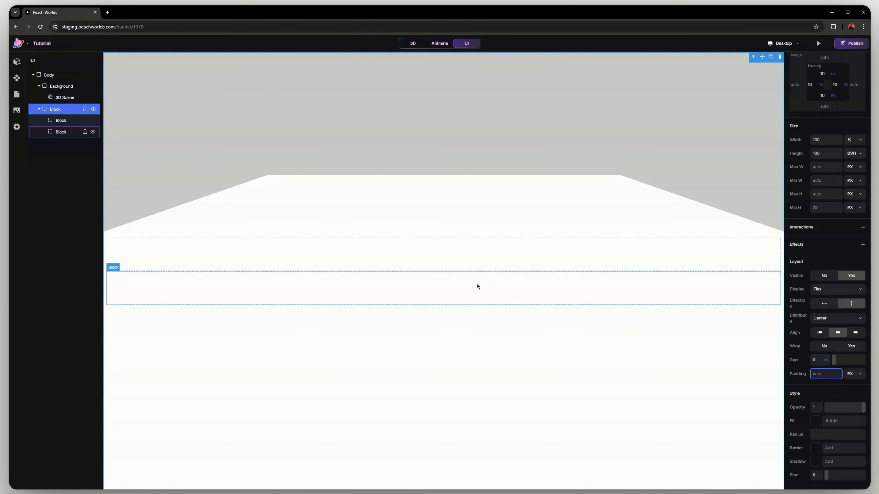
scroll(806, 381, "up", 2)
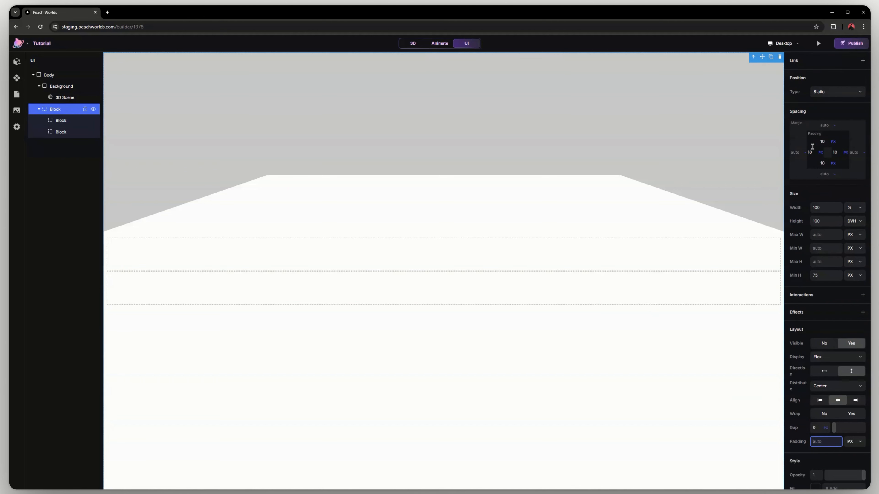
scroll(837, 312, "down", 2)
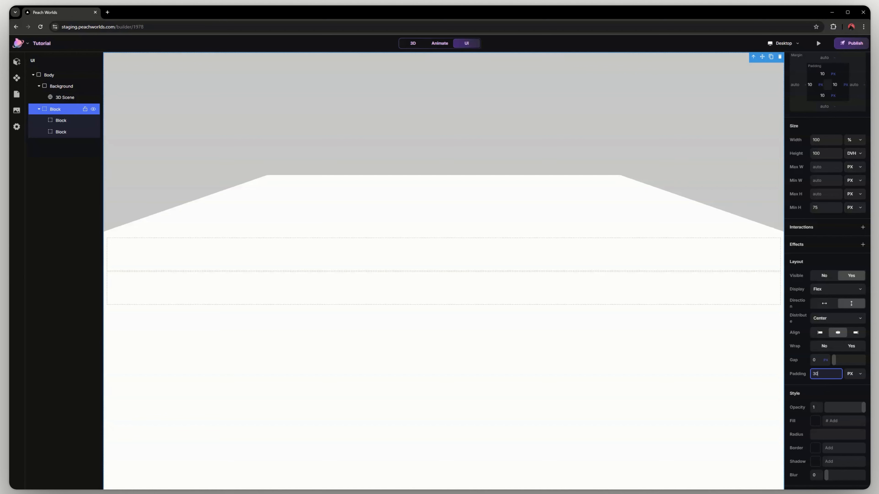
key("Return")
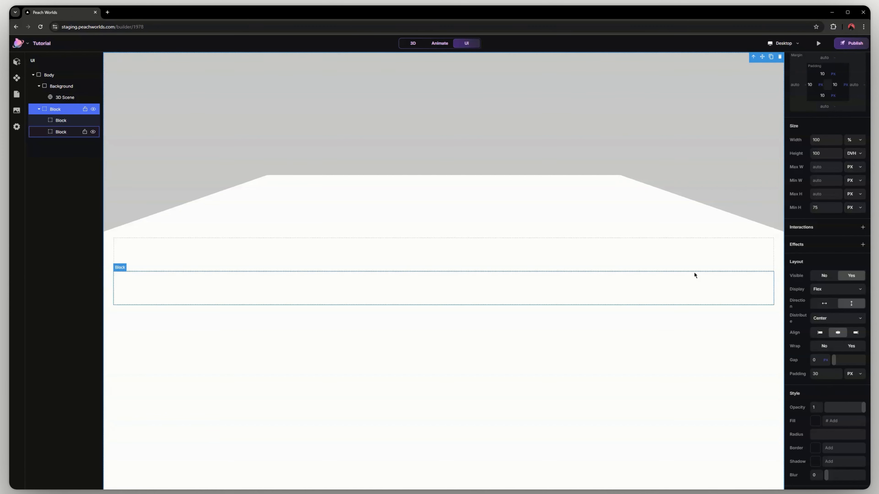
- Delete the duplicate nested block and change the remaining nested block's height unit to %
left_click(693, 280)
key("Delete")
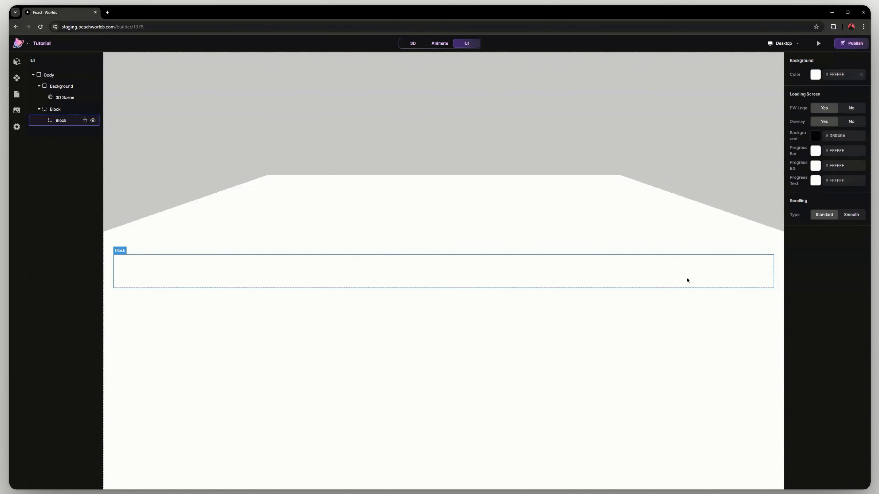
left_click(687, 280)
left_click(851, 221)
left_click(852, 240)
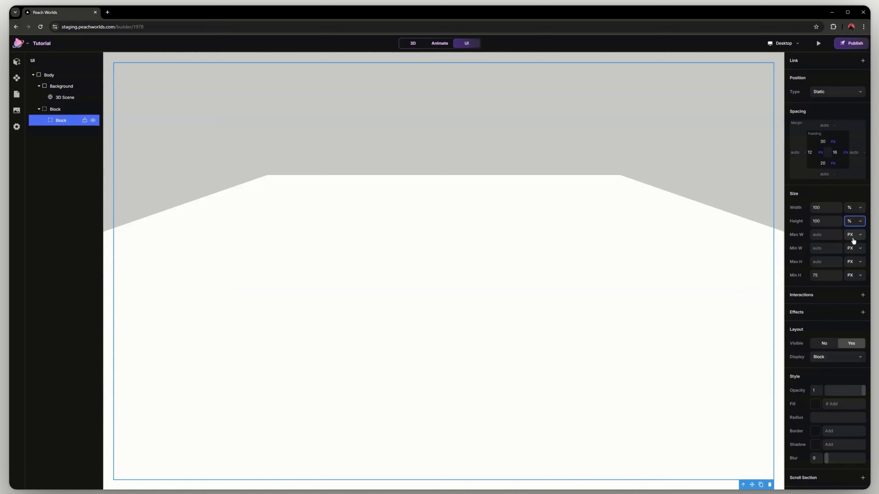
- Fill the outer block with white (FFFFFF) and the nested block with black (000000)
left_click(782, 279)
scroll(825, 313, "down", 2)
left_click(815, 421)
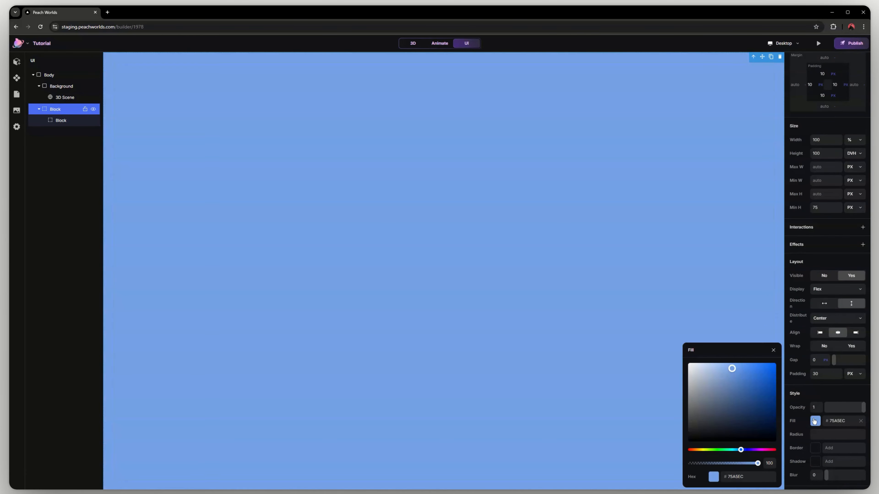
left_click_drag(700, 425, 687, 443)
left_click_drag(693, 377, 667, 337)
left_click(667, 337)
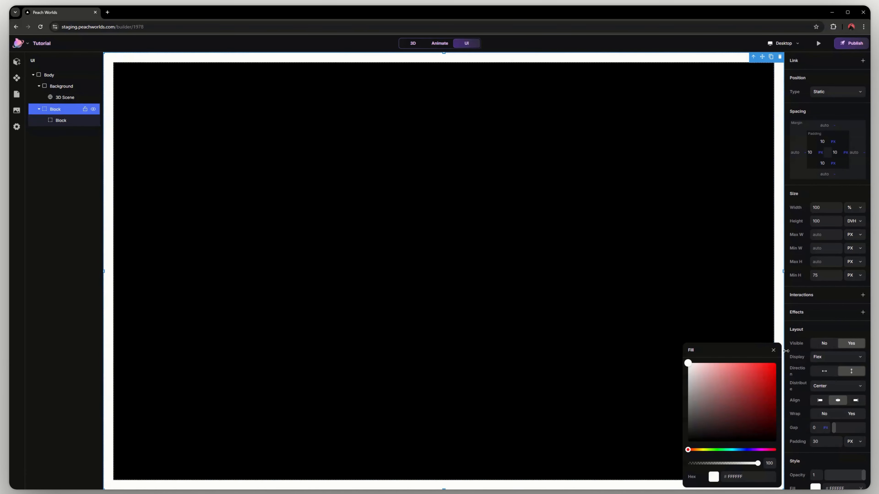
left_click(773, 350)
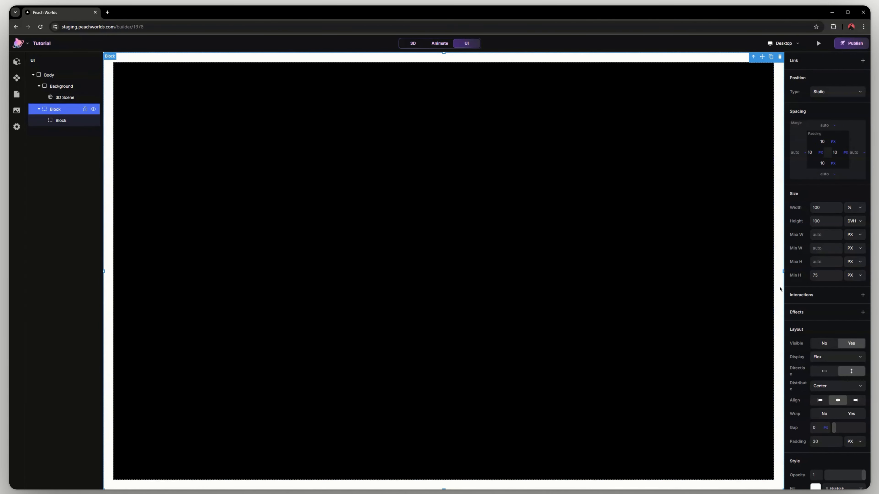
- Set the outer block's layout padding to 60 px
left_click(825, 440)
type("60")
key("Return")
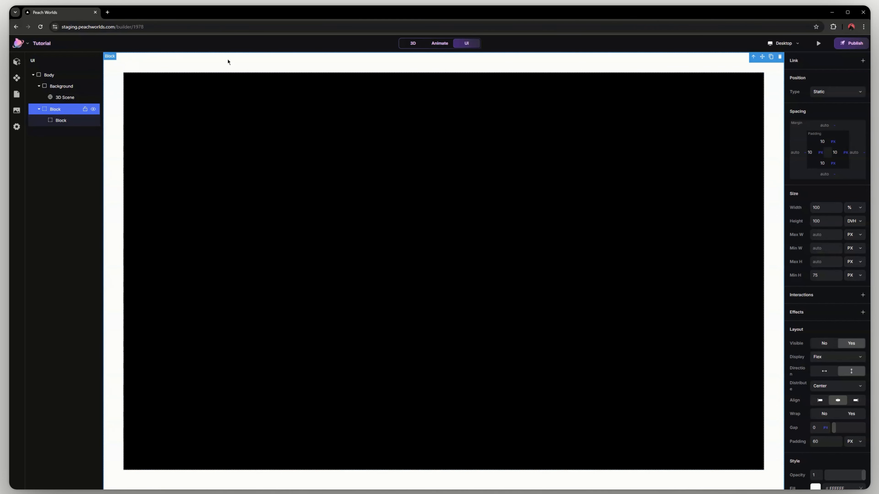
- Clear the outer block's layout padding and remove the black fill from the nested block
left_click(833, 442)
left_click(782, 143)
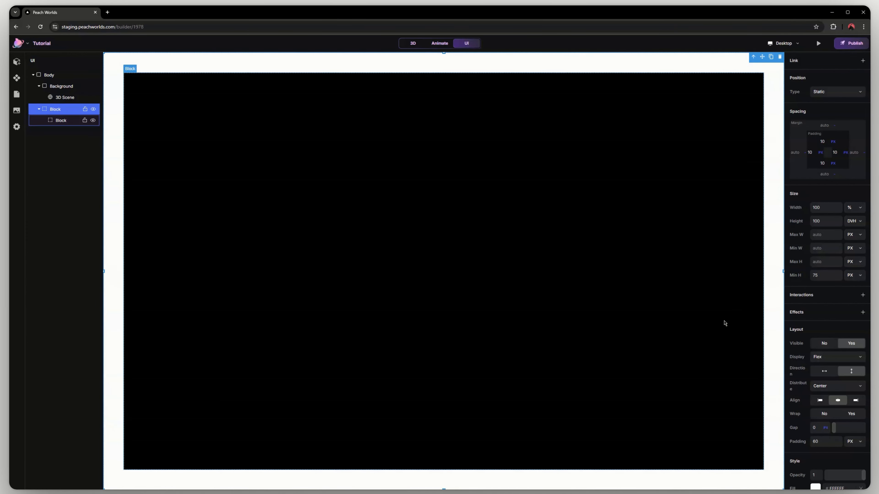
scroll(843, 374, "down", 2)
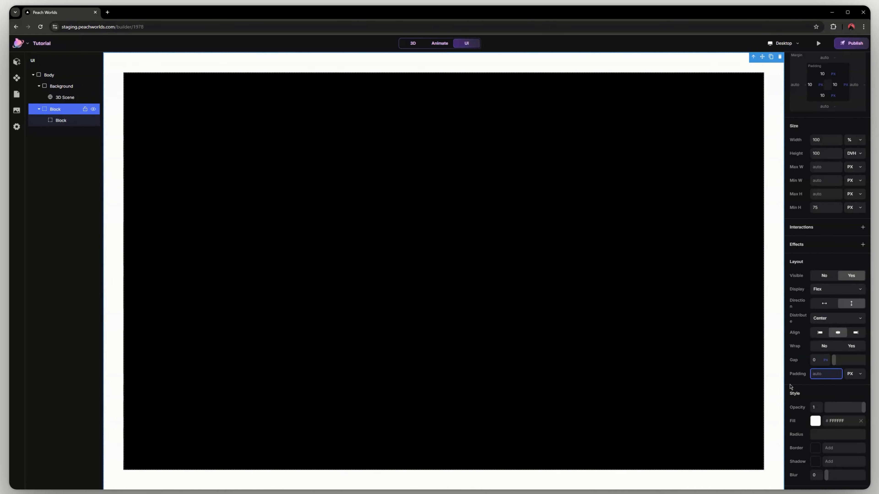
left_click(694, 314)
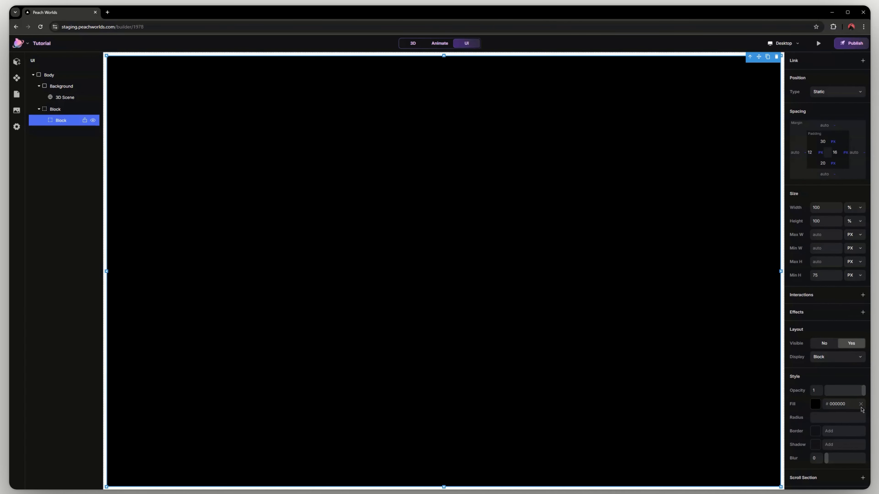
left_click(860, 404)
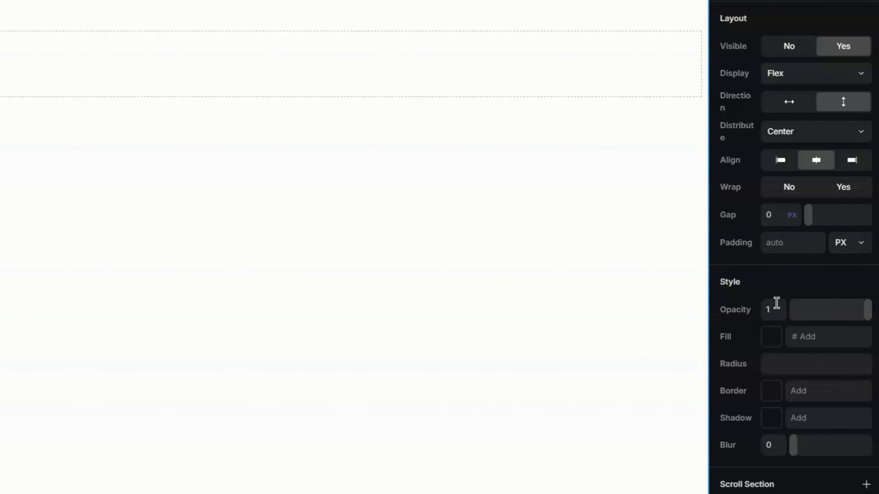
- Try the outer block's opacity slider, then fill the nested block with black (000000)
mouse_move(867, 310)
left_mouse_down()
mouse_move(837, 320)
mouse_move(767, 310)
mouse_move(870, 310)
left_mouse_up()
left_click(389, 80)
left_click(771, 328)
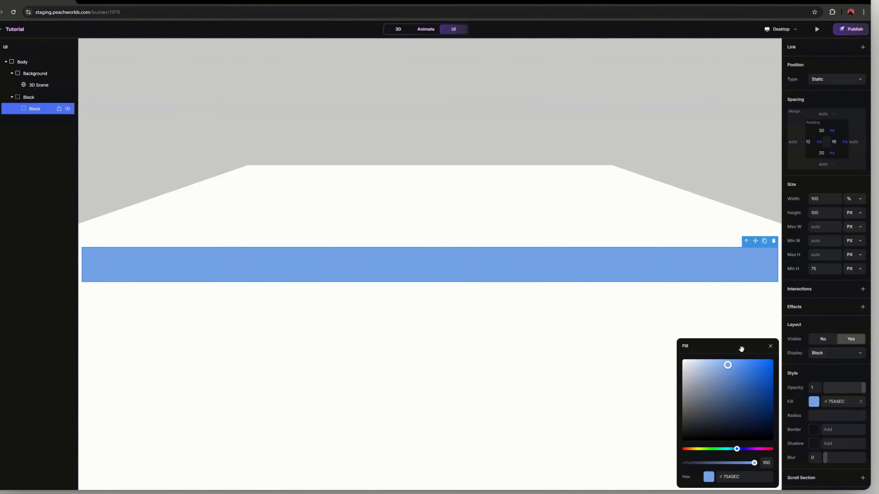
left_click_drag(714, 367, 682, 360)
left_click(769, 346)
- Try different opacity levels on the nested block and return its opacity to 1
left_click(768, 333)
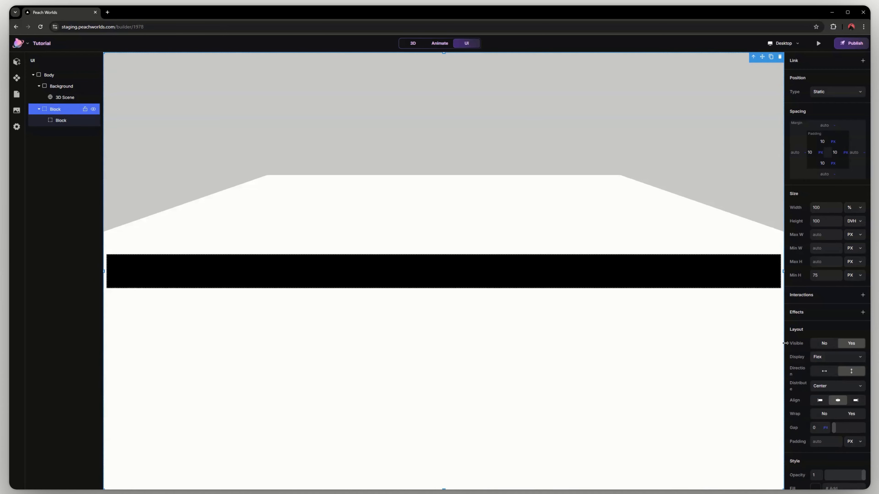
left_click(627, 279)
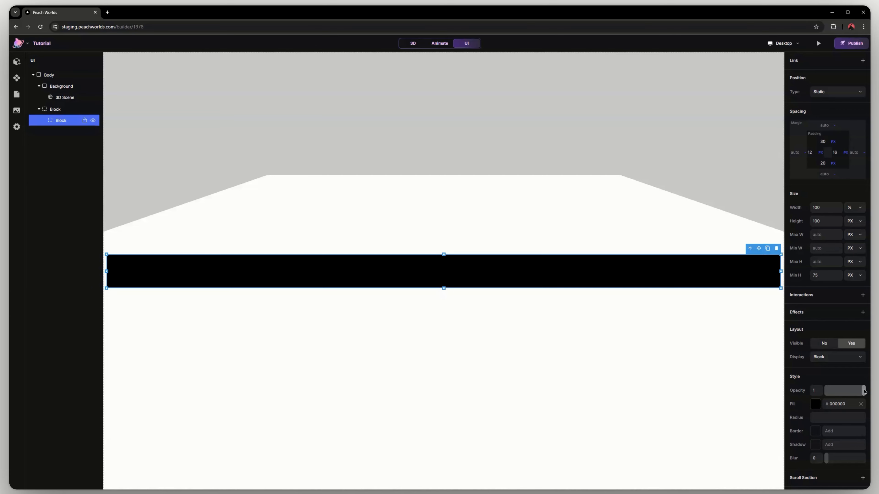
mouse_move(864, 391)
left_mouse_down()
mouse_move(825, 393)
mouse_move(865, 393)
left_mouse_up()
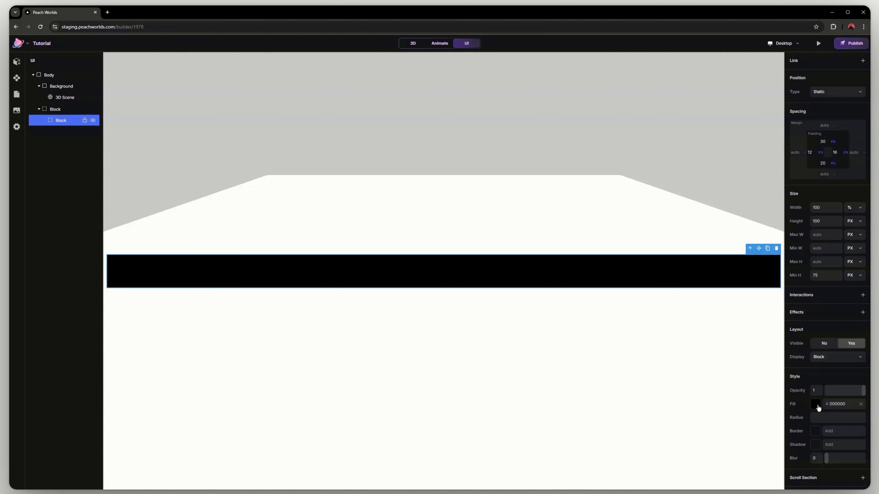
- Change the nested block's fill to bright blue (00ADFF)
left_click(817, 409)
left_click_drag(717, 351, 775, 296)
left_click_drag(761, 327, 686, 297)
left_click(735, 383)
mouse_move(736, 383)
left_mouse_down()
mouse_move(706, 387)
mouse_move(735, 384)
left_mouse_up()
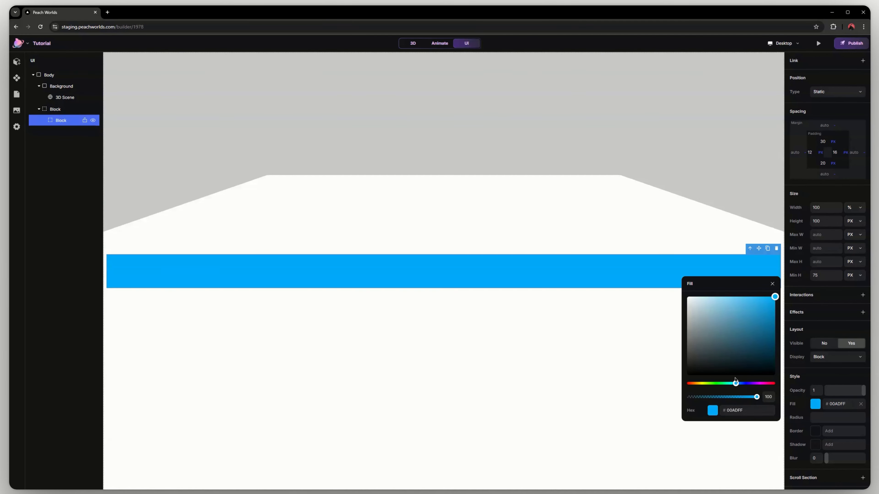
- Lighten the nested block's fill to 85D8FF and try out its transparency and saturation
left_click(748, 311)
left_click_drag(747, 311, 729, 297)
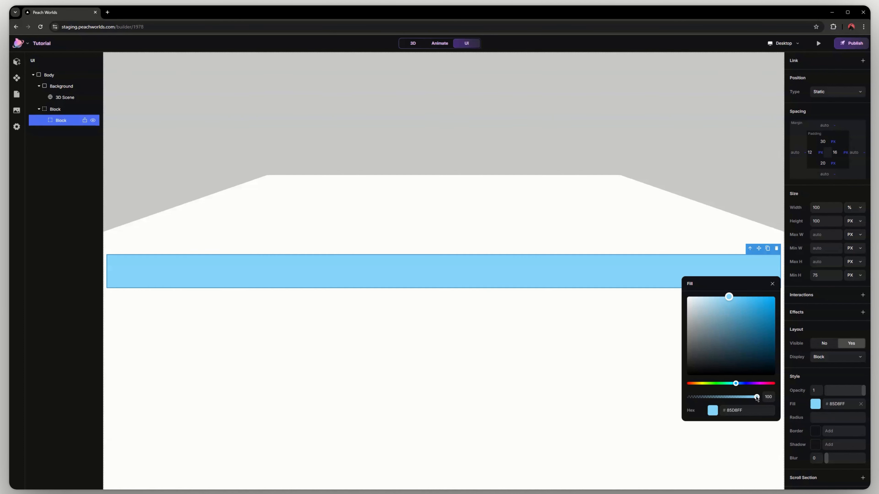
mouse_move(757, 398)
left_mouse_down()
mouse_move(696, 398)
mouse_move(757, 398)
left_mouse_up()
left_click_drag(728, 298, 774, 296)
key("ctrl+z")
- Set the nested block's fill back to black with hex 000000 and close the color picker
left_click(756, 410)
key("ctrl+a")
key("BackSpace")
type("000")
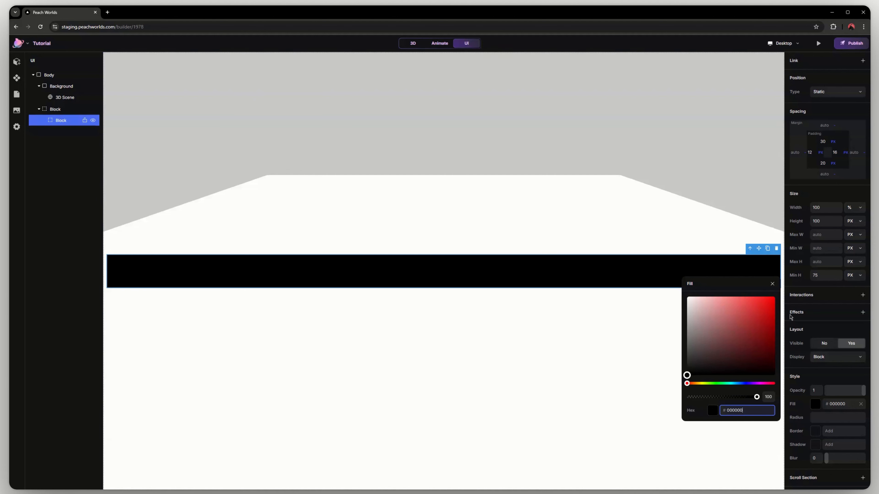
left_click(771, 285)
- Round the nested block's corners with a radius of 20 and deselect it to check the result
left_click(823, 416)
type("2")
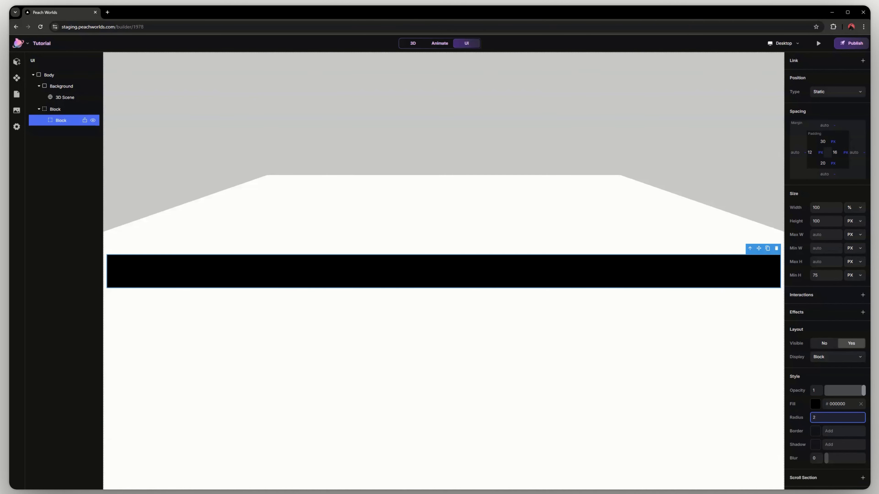
left_click(622, 333)
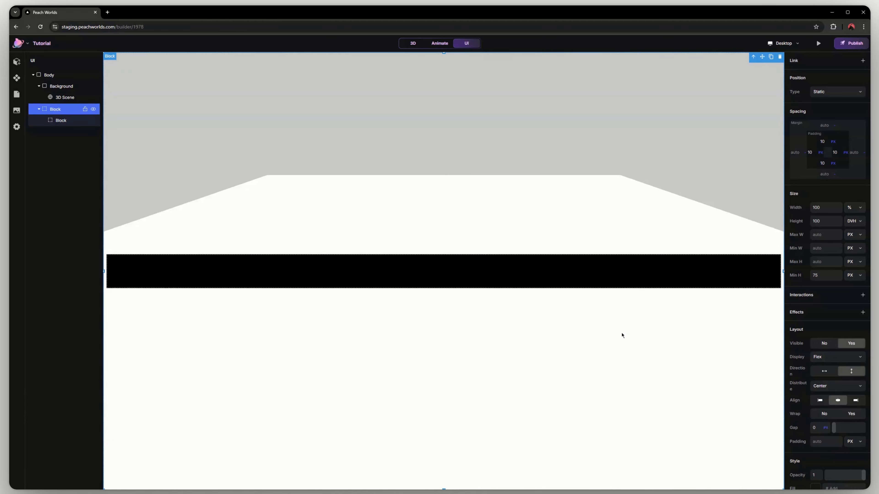
left_click(608, 284)
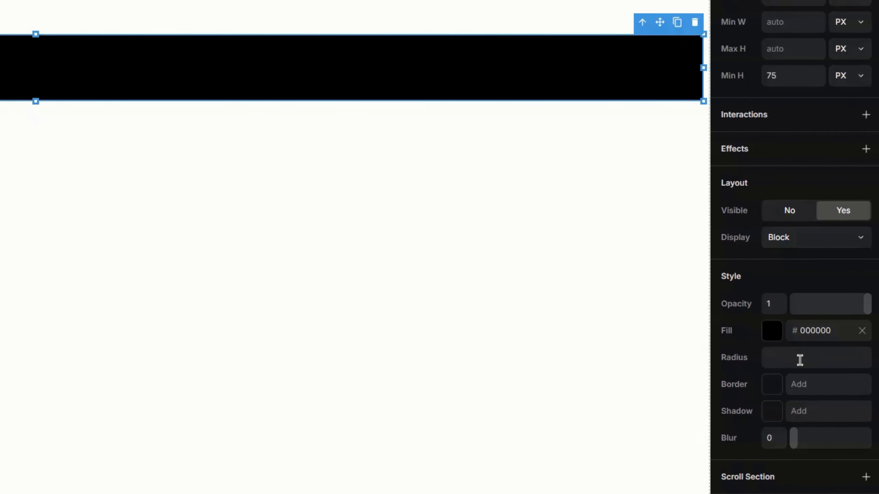
left_click(829, 418)
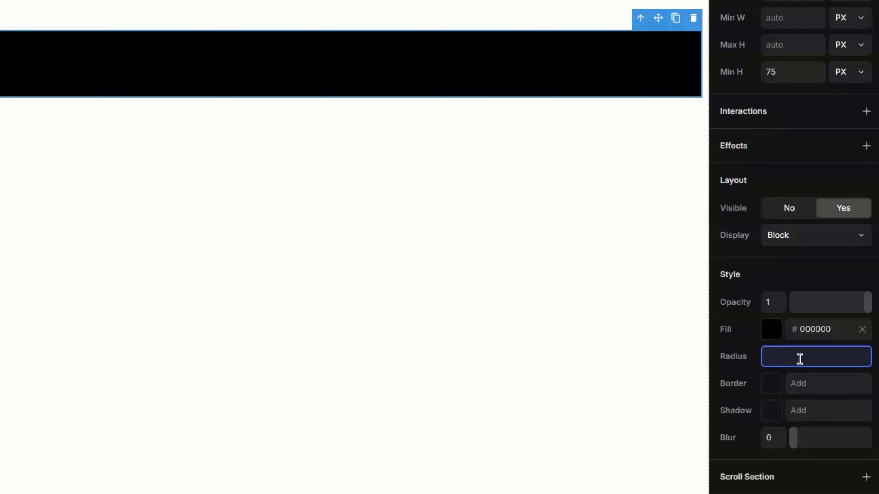
type("20")
key("Return")
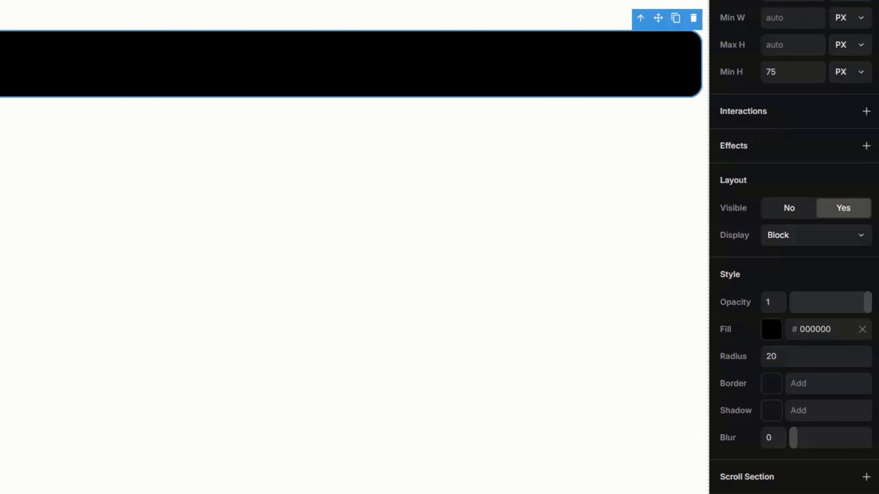
left_click(534, 321)
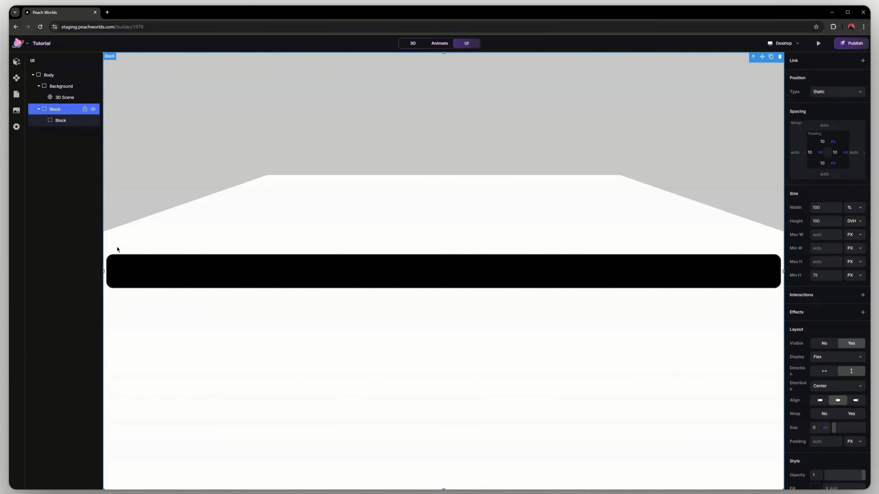
- Increase the nested block's corner radius to 40 and deselect it to check the result
left_click(119, 282)
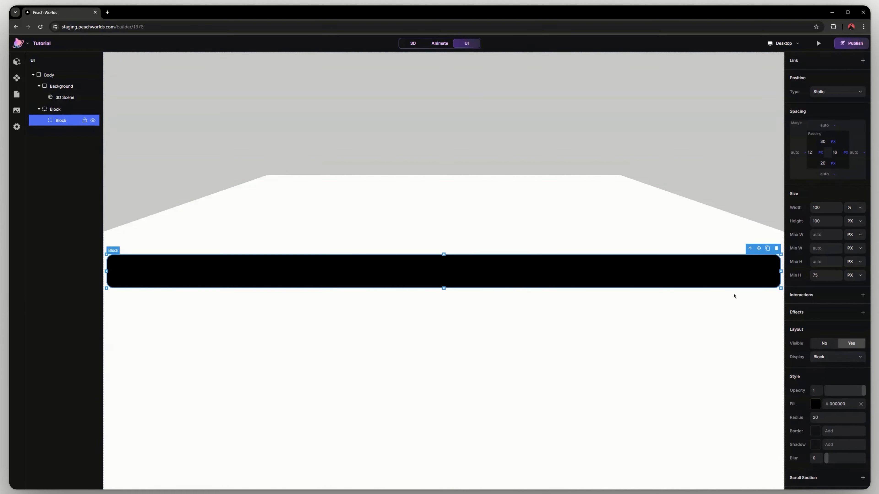
left_click(829, 419)
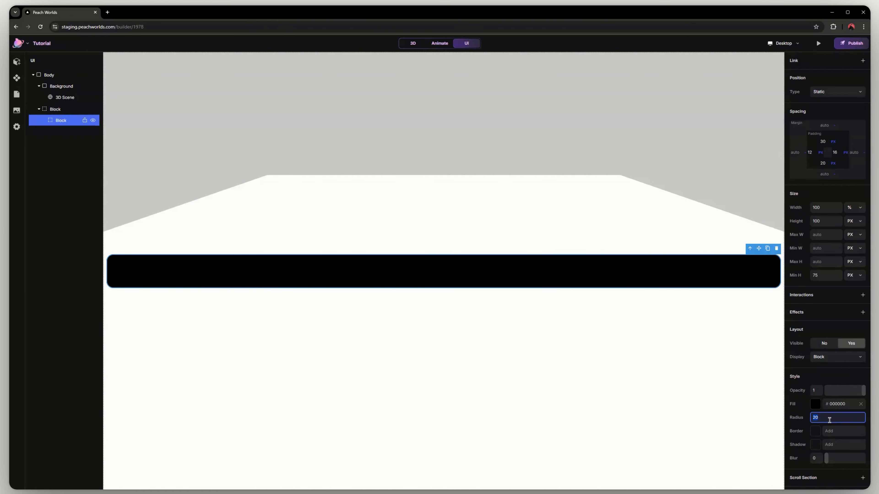
key("Return")
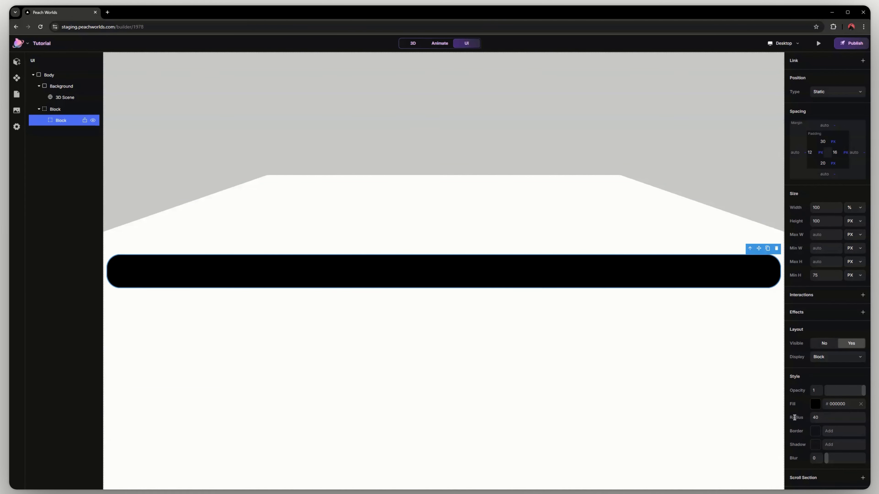
left_click(561, 338)
- Clear the nested block's corner radius so its corners are square again
left_click(633, 264)
left_click(832, 419)
left_click(760, 296)
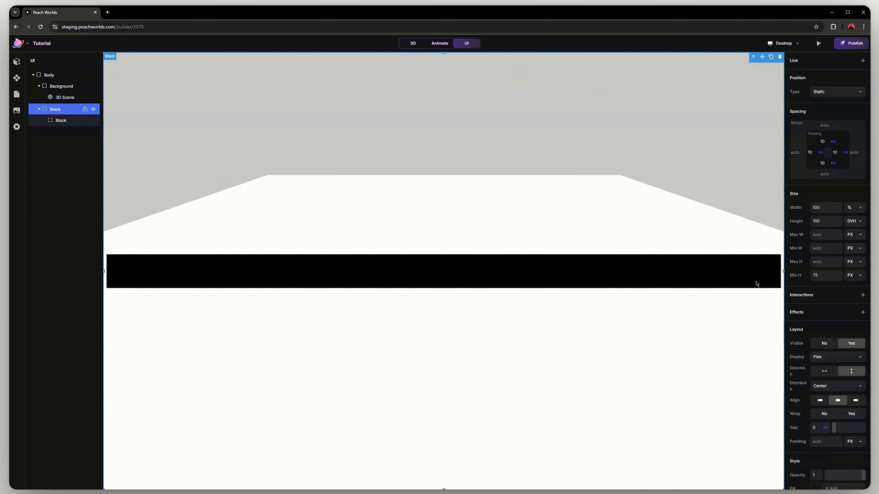
- Add a border to the nested block and set the border color to red (FF0000)
left_click(751, 269)
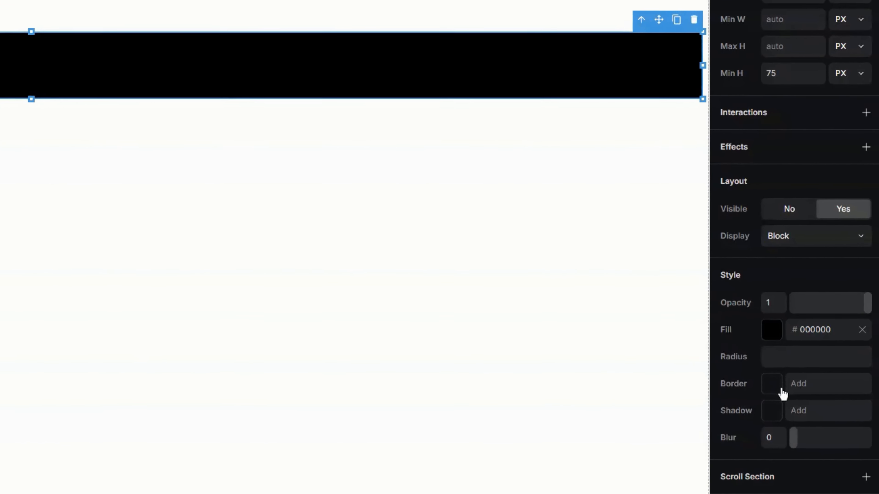
left_click(775, 391)
left_click_drag(643, 391, 644, 212)
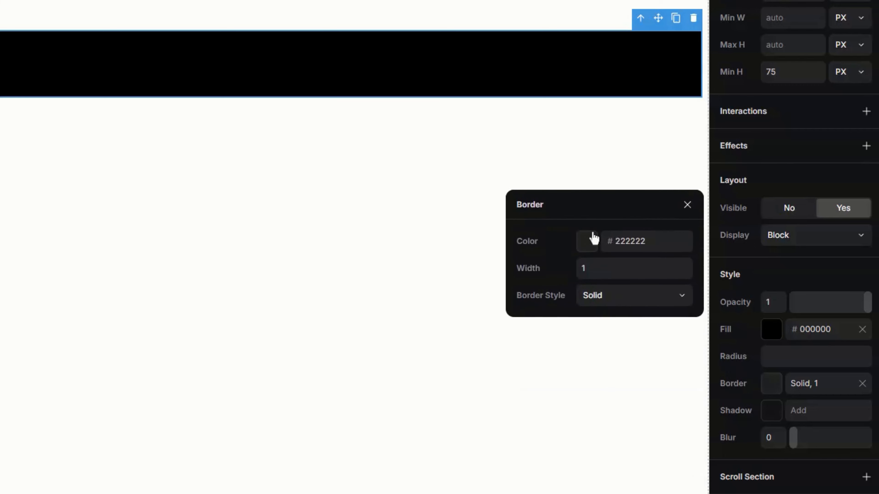
left_click(593, 242)
left_click(489, 248)
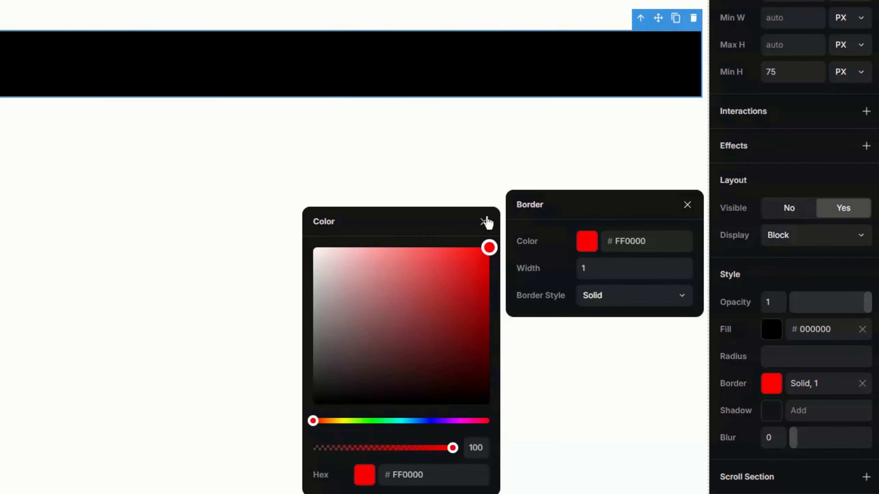
left_click(483, 222)
- Set the nested block's border width to 6 and deselect the block to view the border
left_click(603, 272)
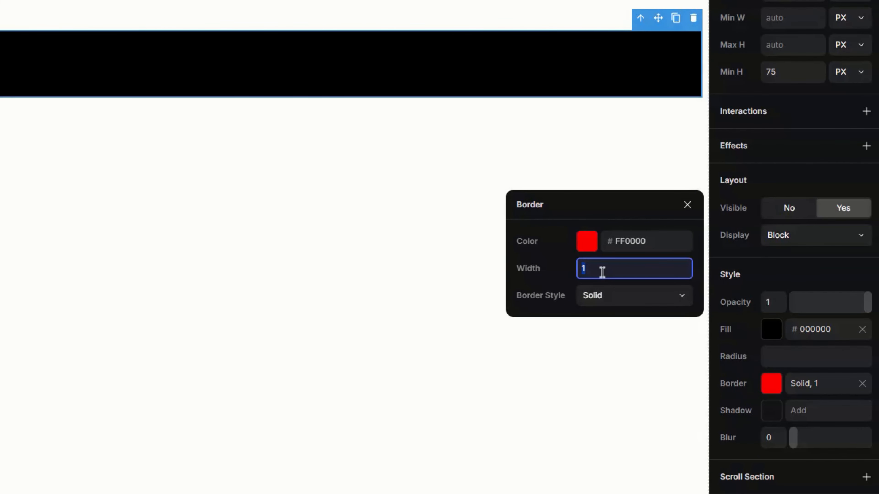
type("6")
key("Return")
left_click(607, 302)
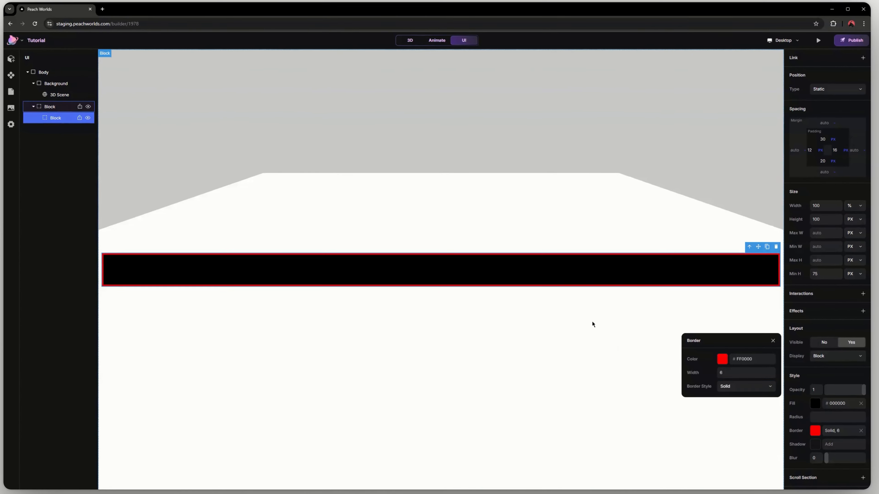
left_click(67, 239)
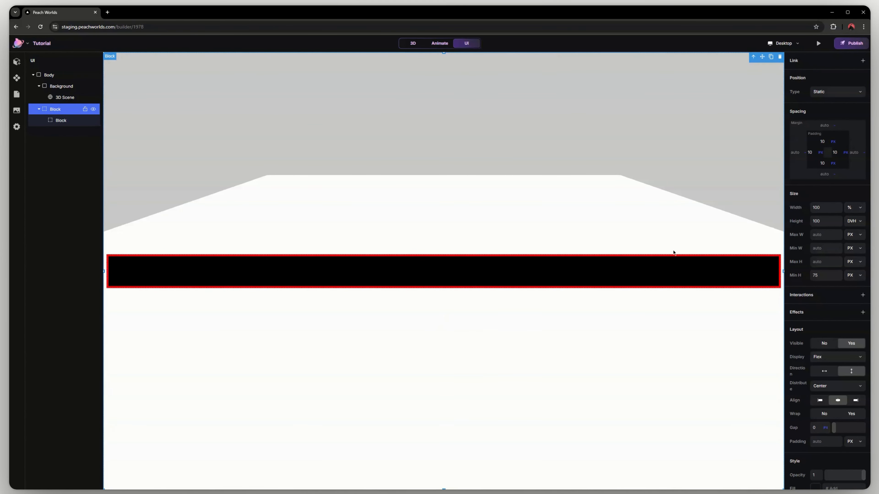
- Change the nested block's border style to Dotted and deselect the block to view it
left_click(319, 266)
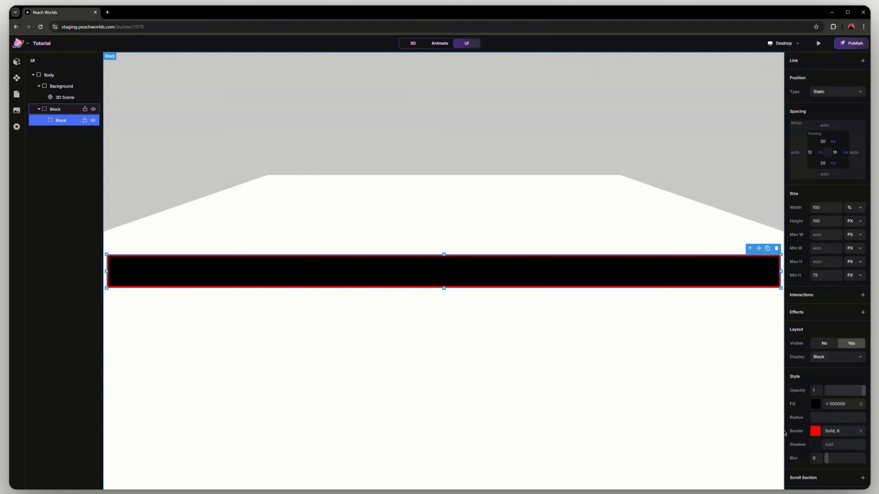
left_click(816, 431)
left_click_drag(749, 430, 750, 316)
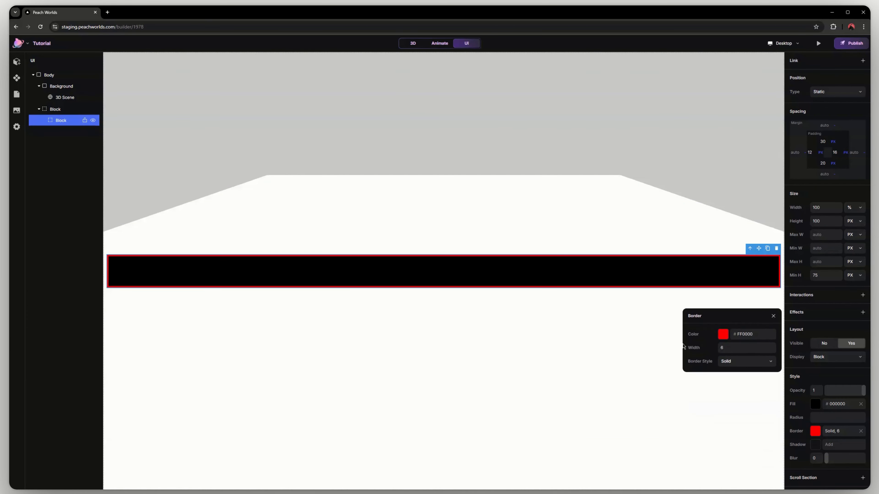
left_click(729, 365)
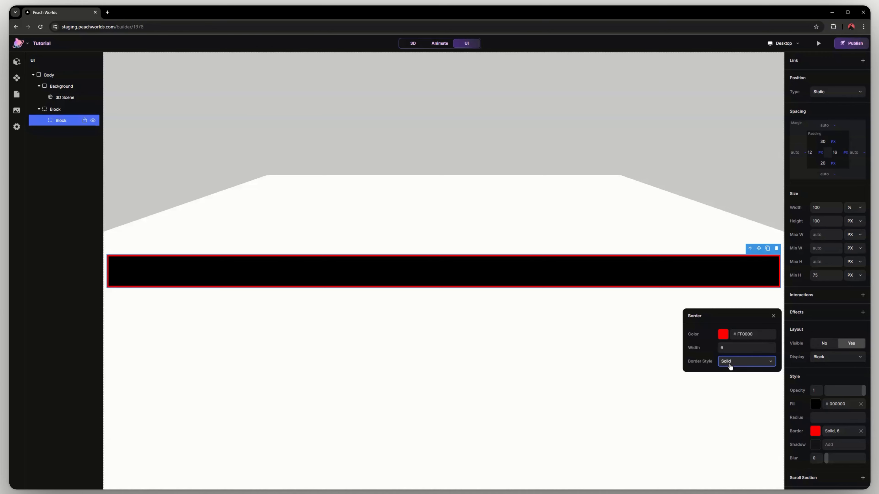
left_click(735, 390)
left_click(480, 322)
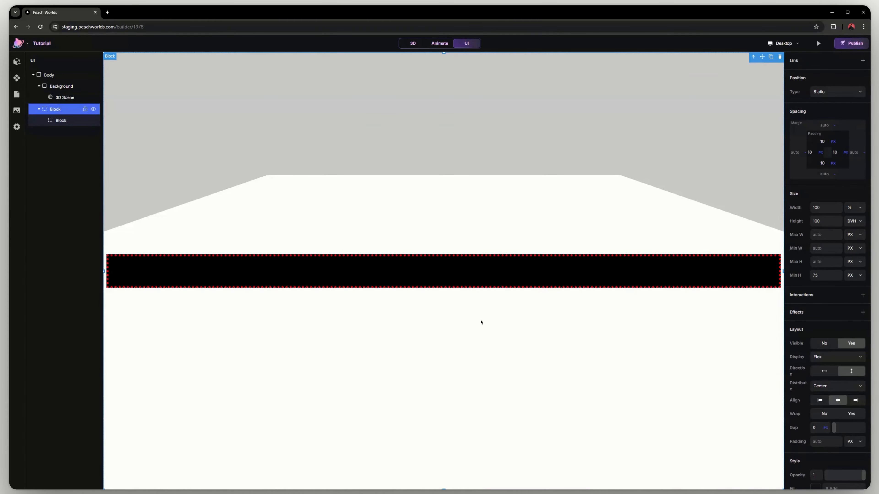
- Change the nested block's border style to Dashed
left_click(675, 280)
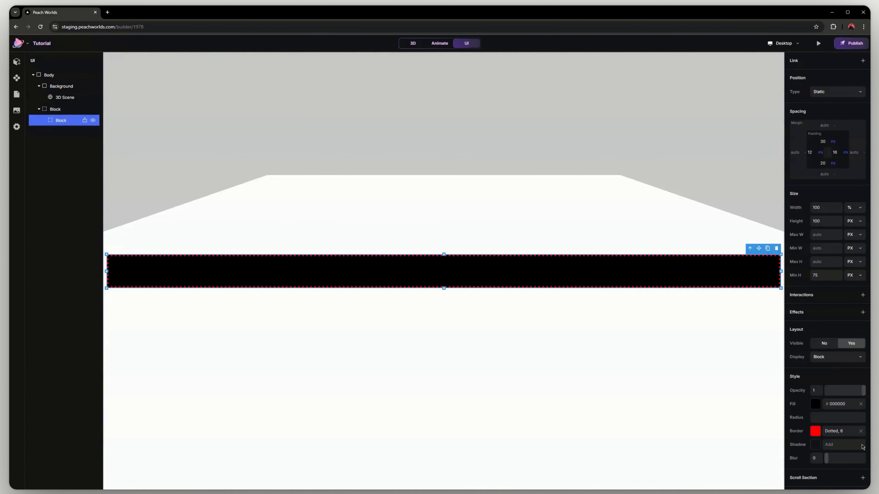
left_click(841, 431)
left_click_drag(727, 433, 730, 397)
left_click(745, 442)
left_click(745, 389)
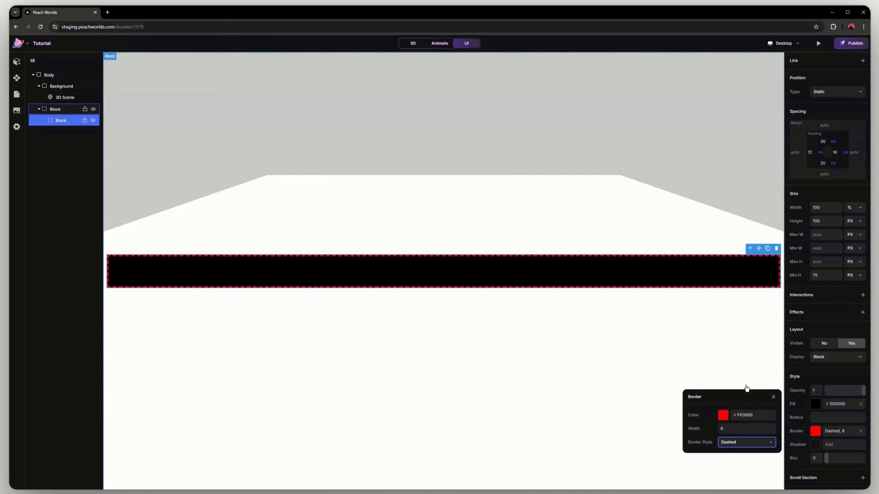
- Try the Double, Outset and Hidden border styles on the nested block
left_click(749, 439)
left_click(745, 398)
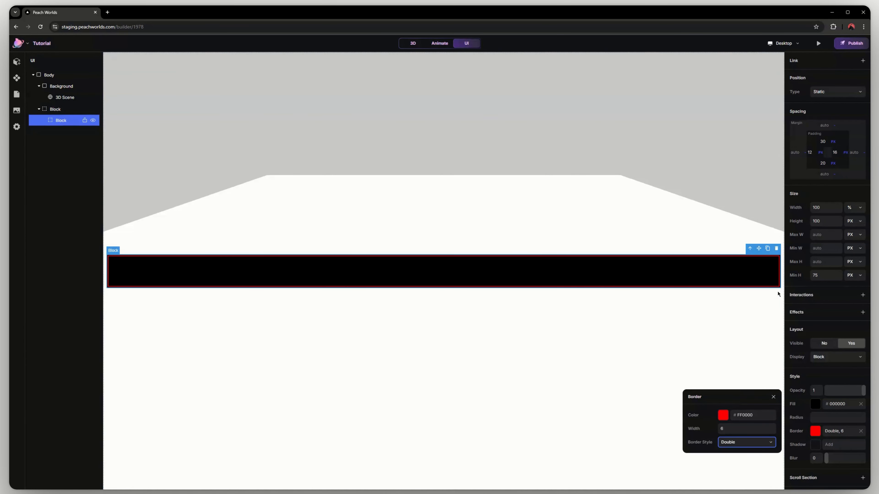
left_click(735, 443)
left_click(738, 431)
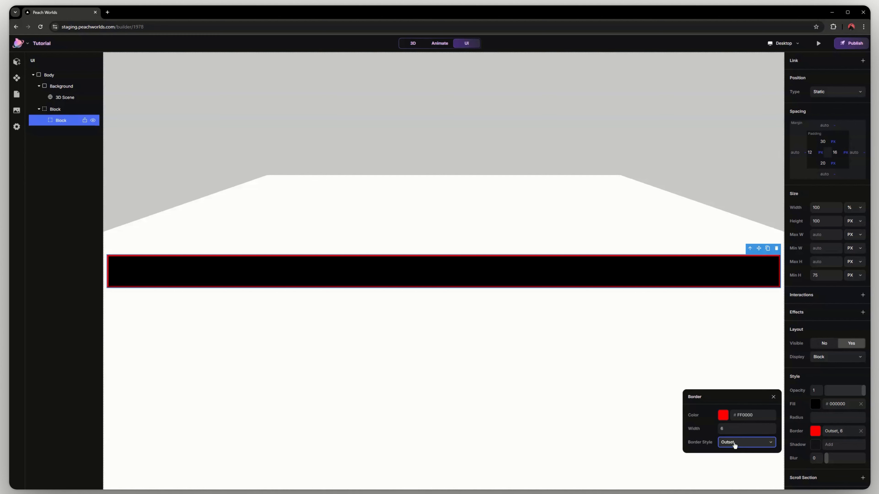
left_click(734, 443)
left_click(738, 435)
left_click(736, 429)
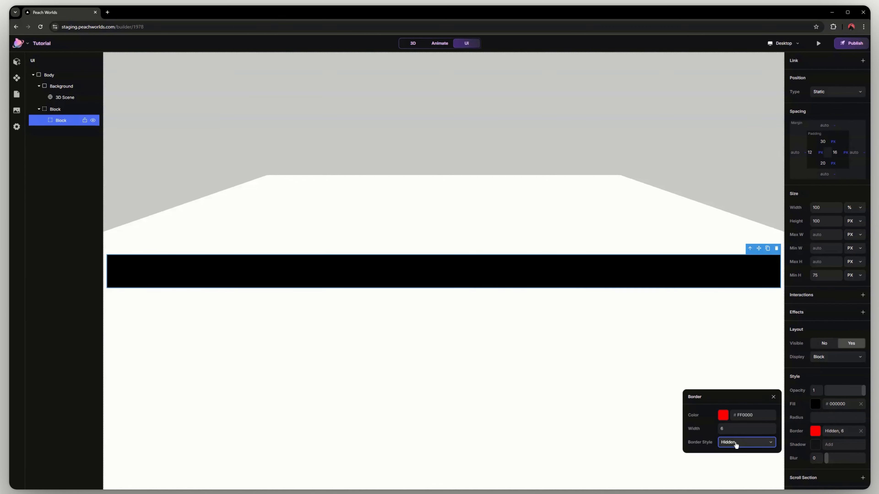
- Return the nested block's border style to Solid, close the border settings and remove the border
left_click(737, 442)
left_click(736, 432)
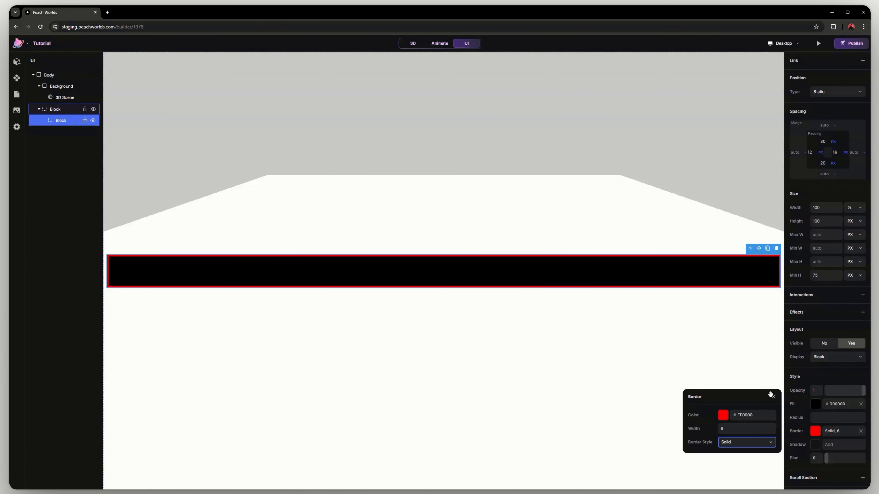
left_click(774, 397)
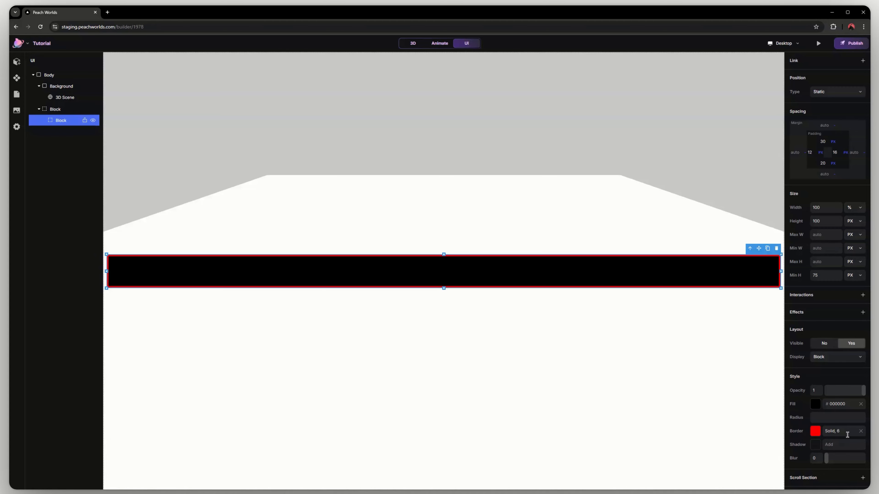
left_click(860, 432)
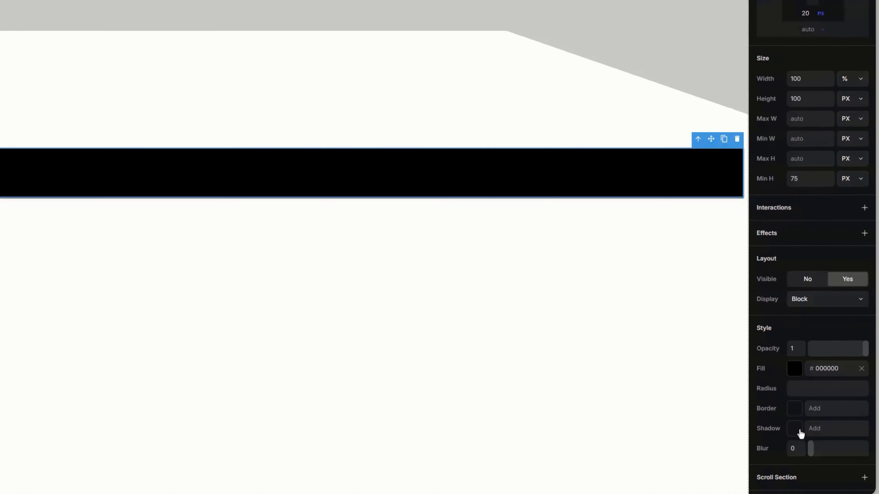
- Add an outside shadow in black (000000) to the nested block with X and Y offsets of 4
left_click(816, 445)
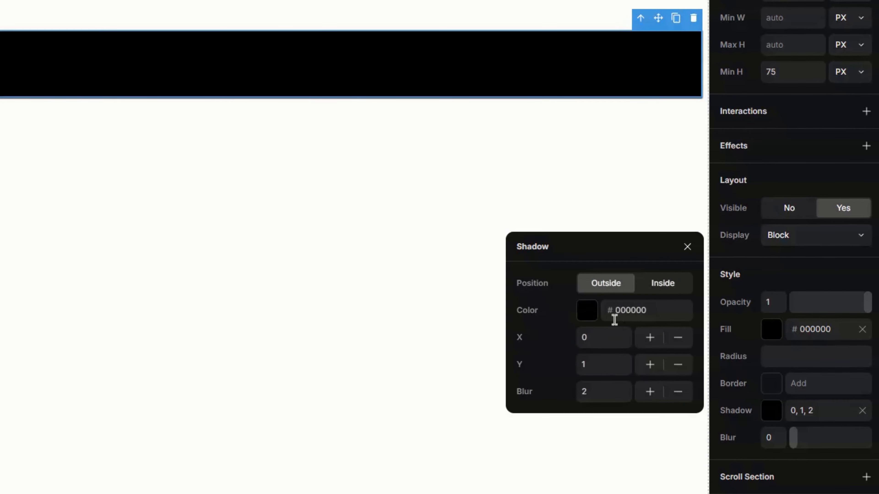
left_click(663, 311)
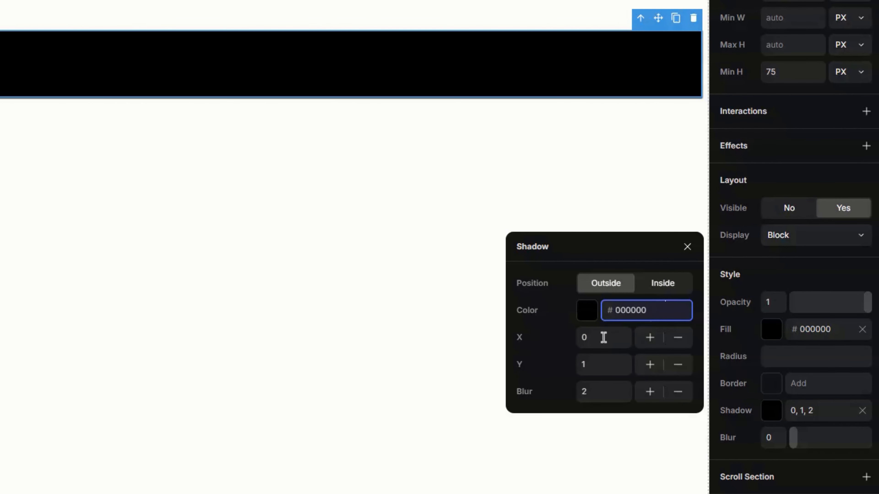
left_click(646, 341)
left_click(646, 341)
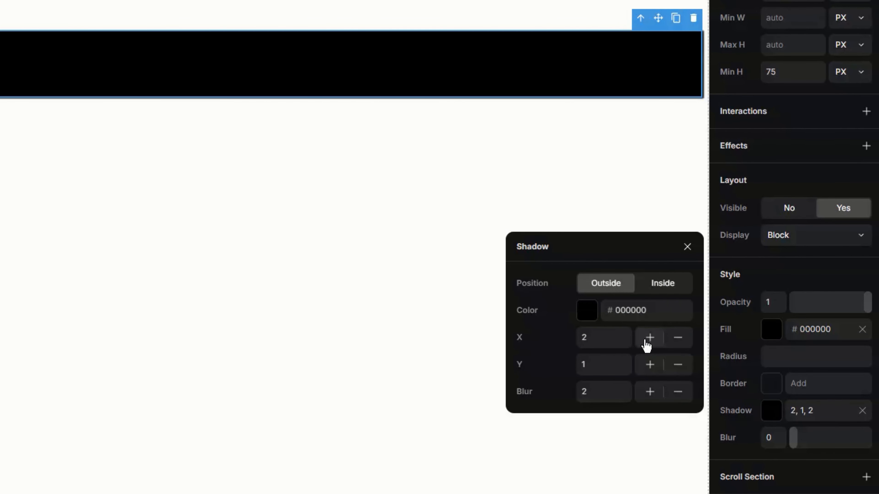
left_click(646, 341)
left_click(646, 341)
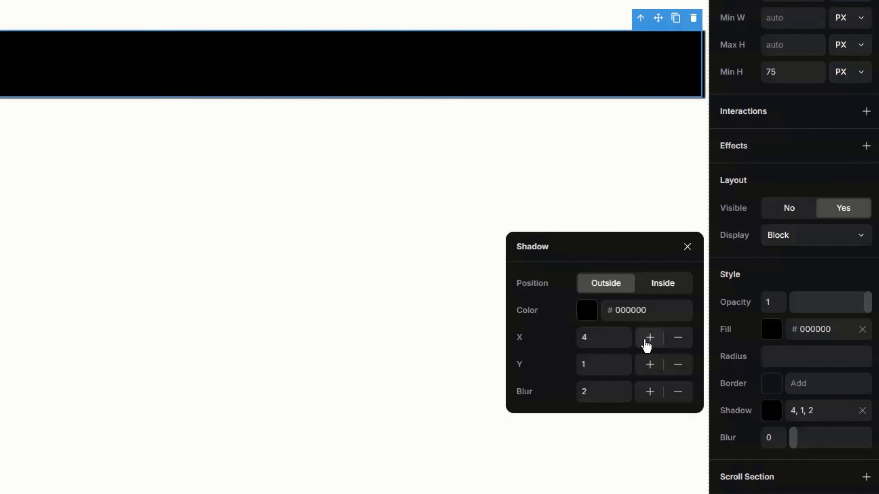
left_click(655, 369)
left_click(655, 370)
left_click(655, 370)
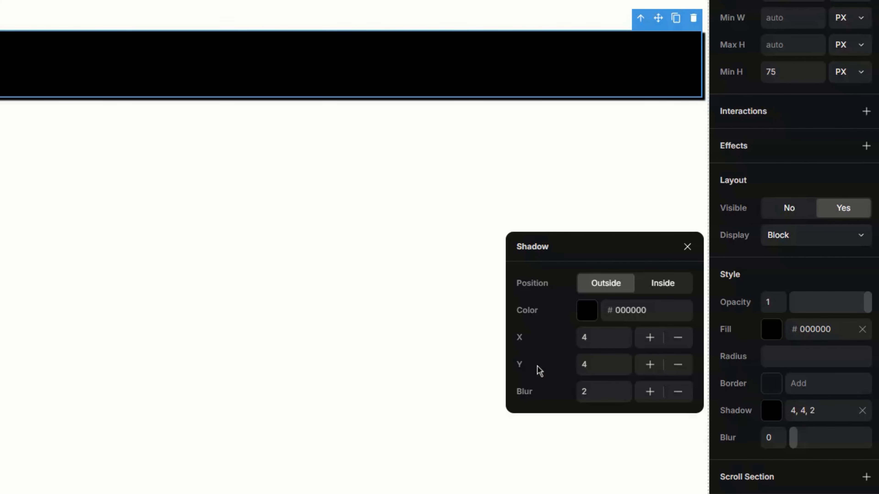
- Set the blur of the nested block's shadow to 20 and close the shadow settings
left_click(613, 390)
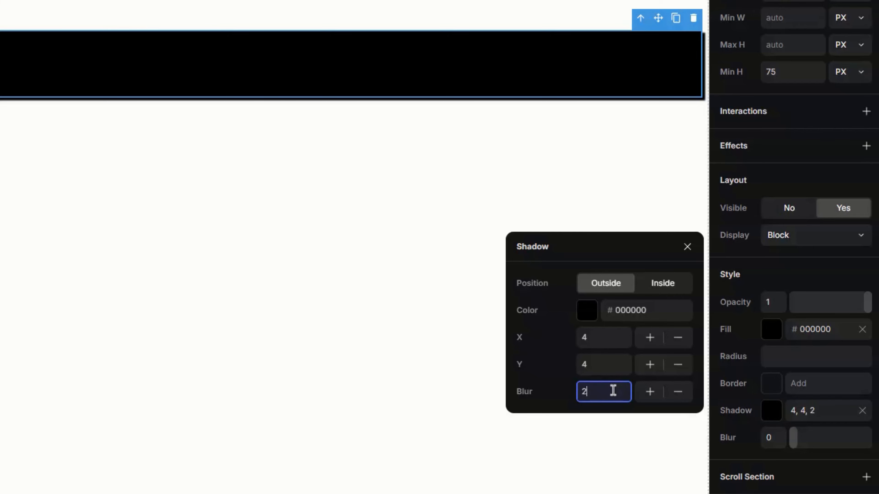
type("0")
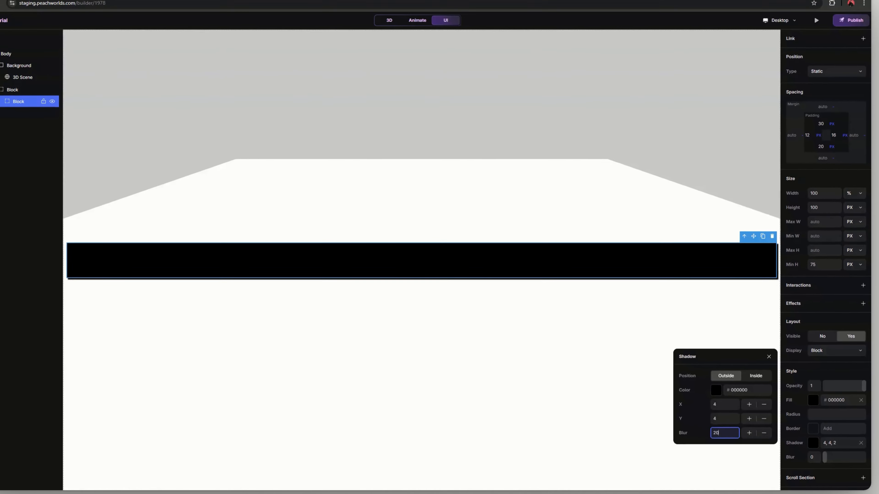
left_click(773, 364)
left_click(765, 314)
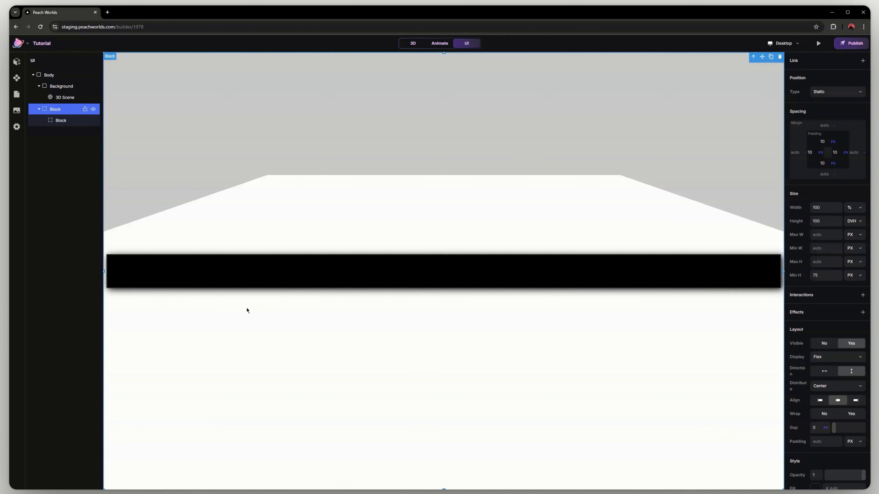
- Switch the nested block's shadow position to Inside and try white (FFFFFF) before settling on red (FF0000)
left_click(249, 273)
left_click(828, 445)
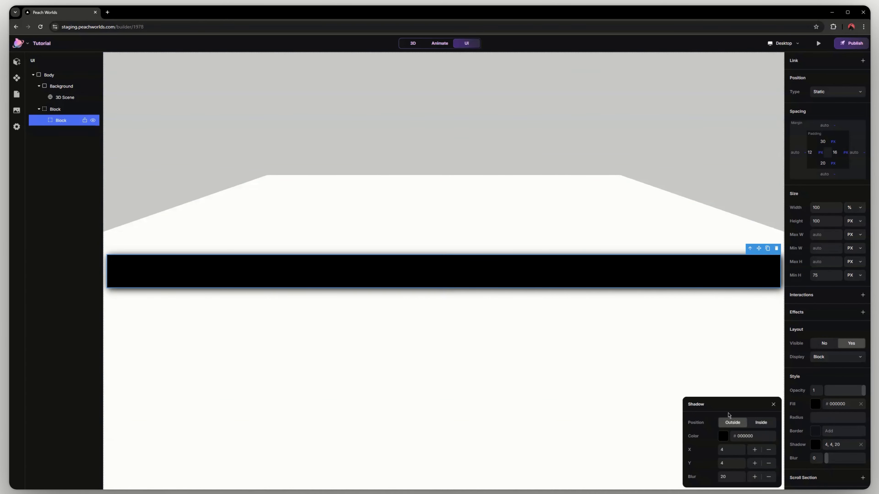
left_click(760, 406)
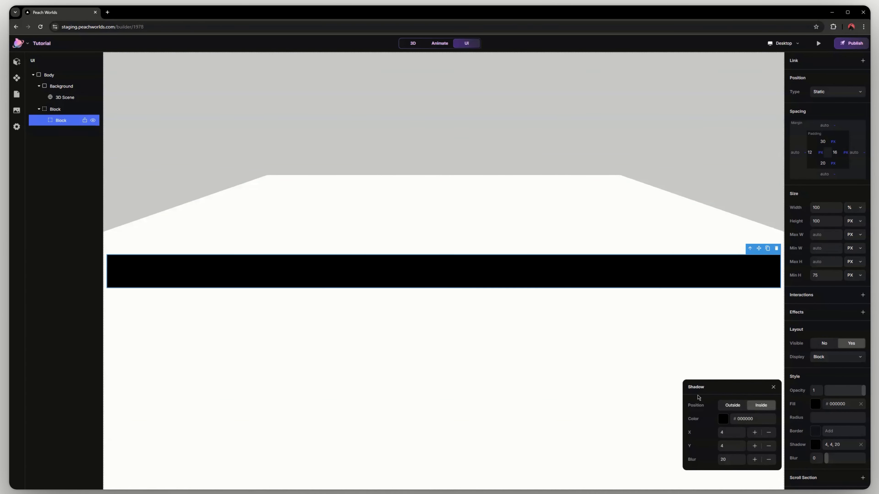
left_click(722, 418)
left_click_drag(585, 443, 572, 349)
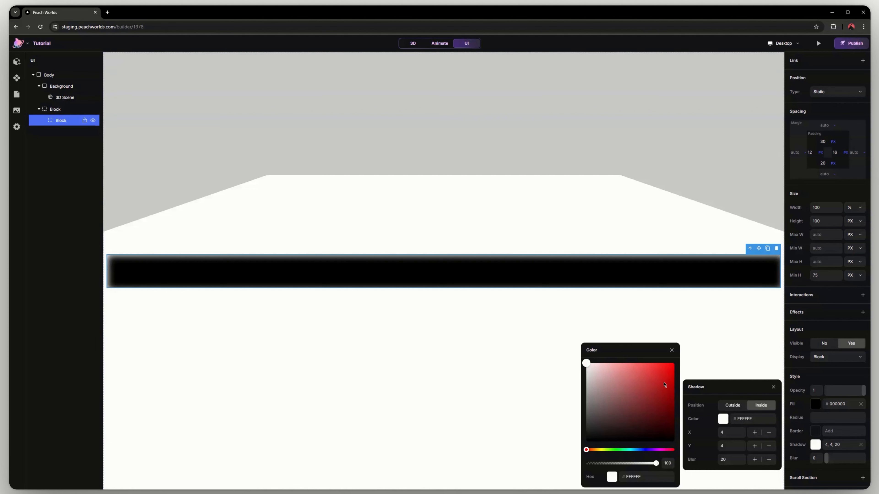
left_click(674, 363)
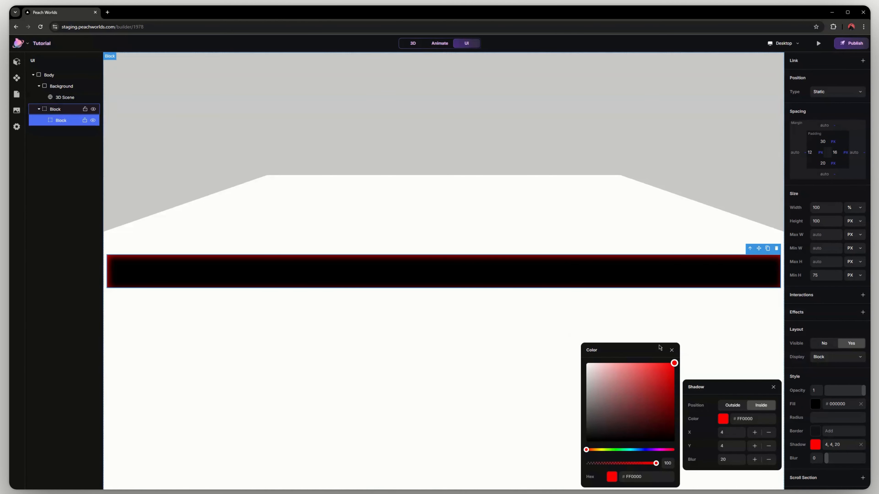
left_click(671, 351)
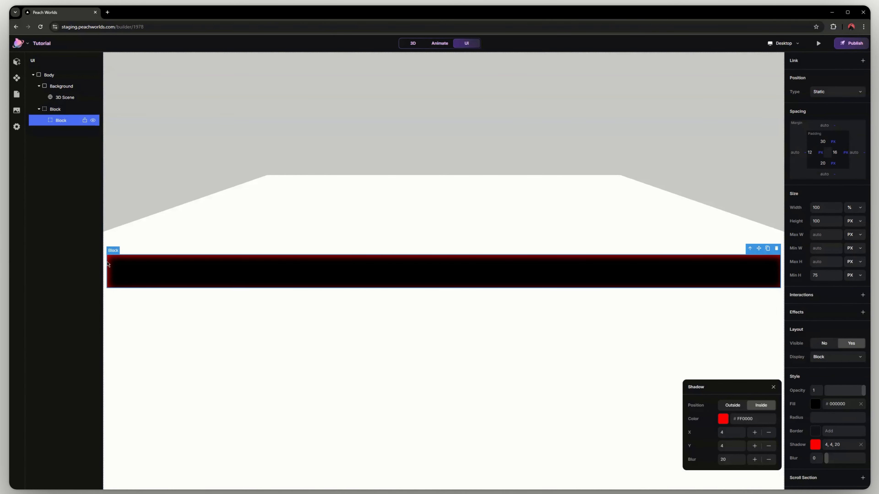
- Return the nested block's shadow position to Outside and remove the shadow
left_click(741, 406)
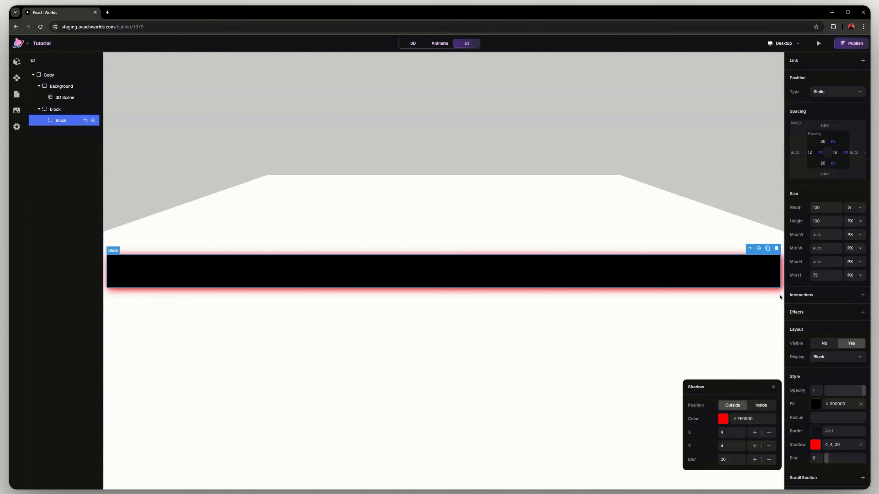
left_click(860, 444)
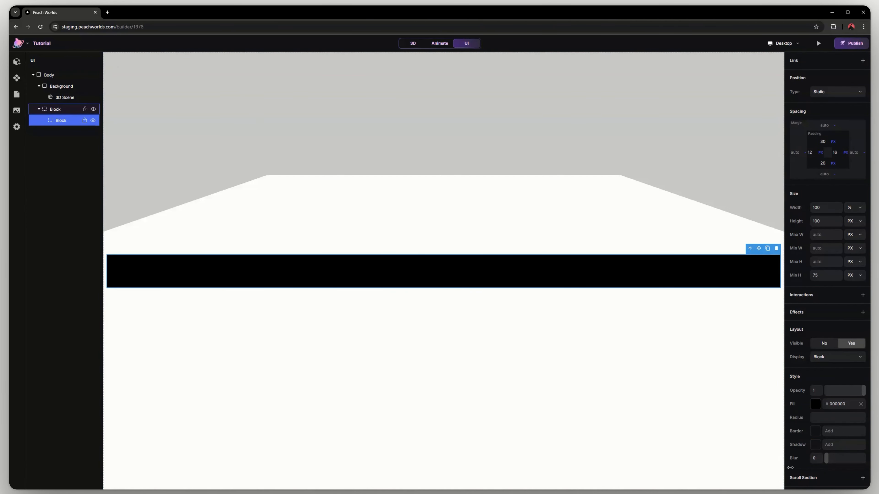
- Try a style blur of 10 on the nested block, view it deselected, and reset the blur to 0
left_click(615, 273)
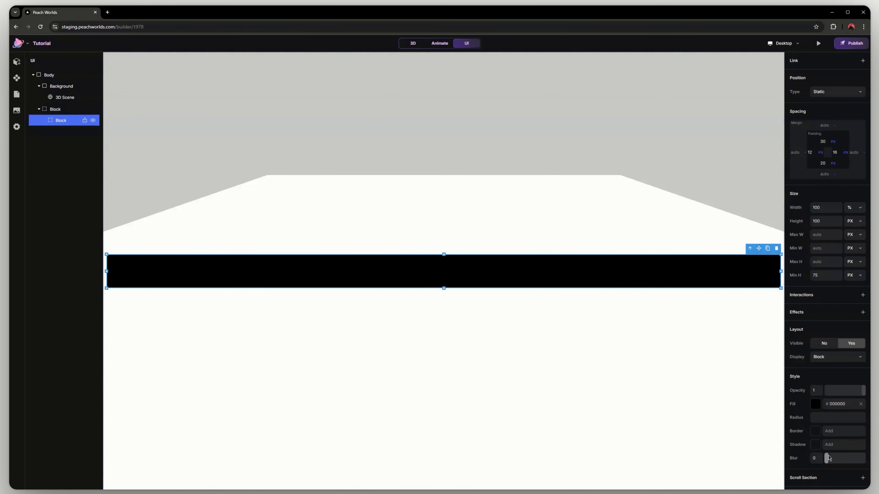
left_click_drag(826, 458, 827, 458)
left_click(816, 458)
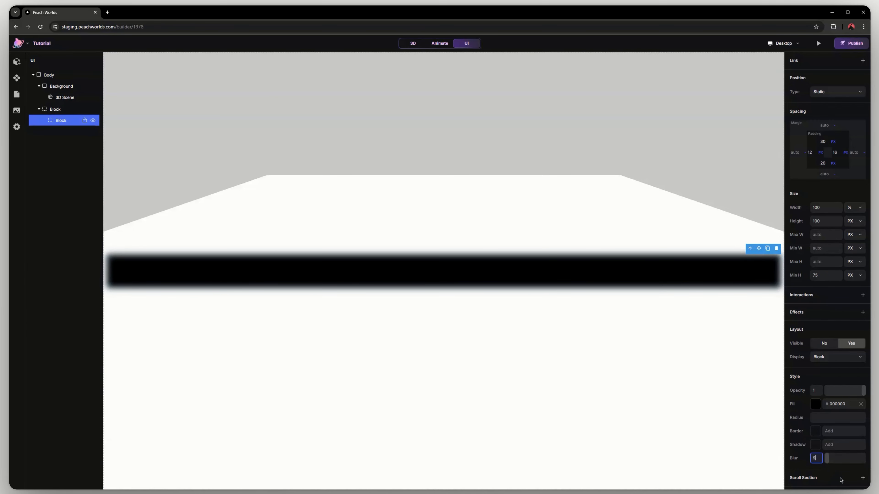
type("10")
key("Return")
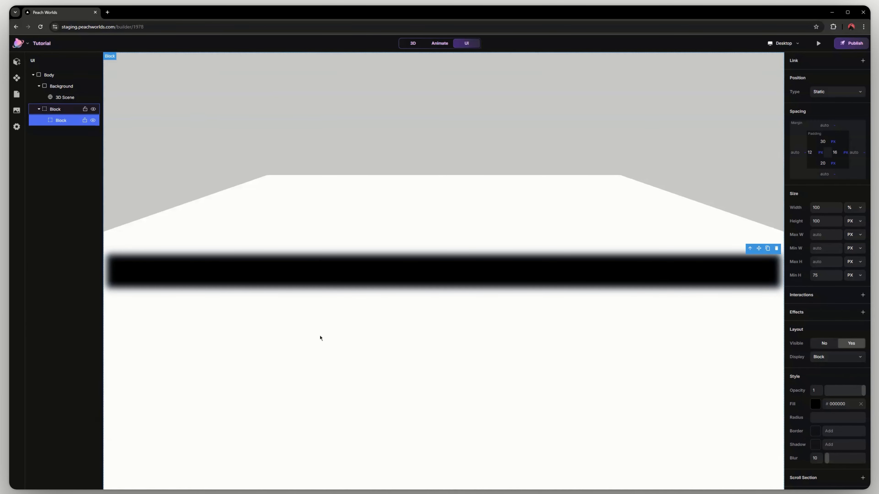
left_click(310, 342)
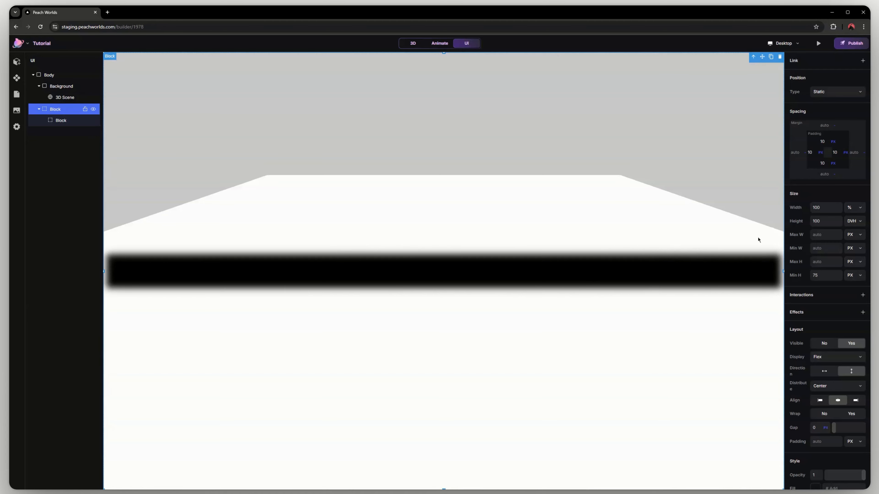
left_click(747, 277)
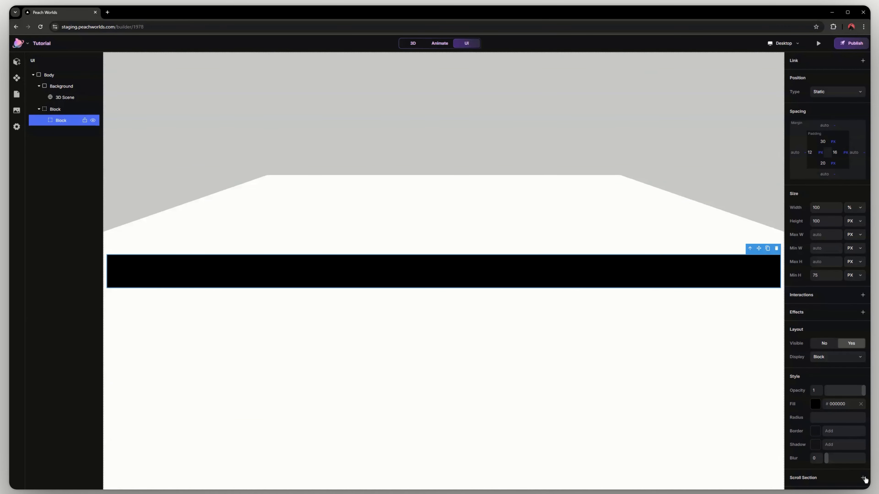
- Add a scroll section to the nested block and give the block a Page-type link to /page
left_click(862, 478)
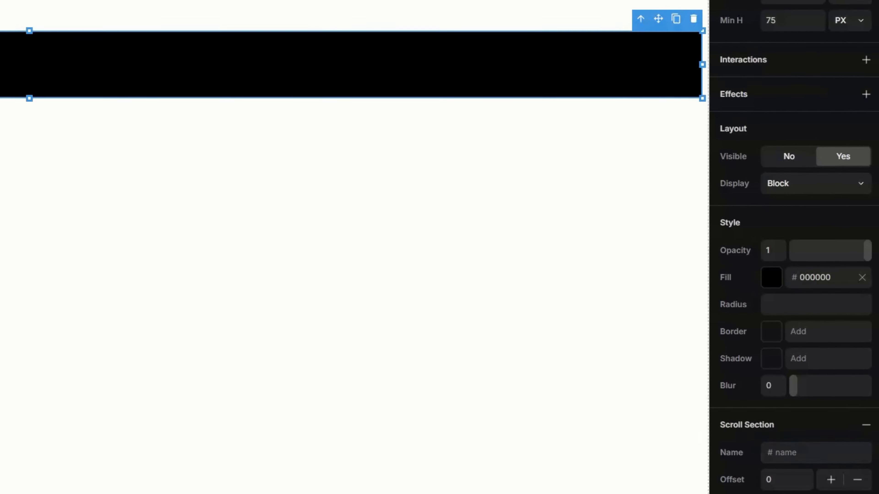
left_click(794, 450)
scroll(811, 333, "up", 2)
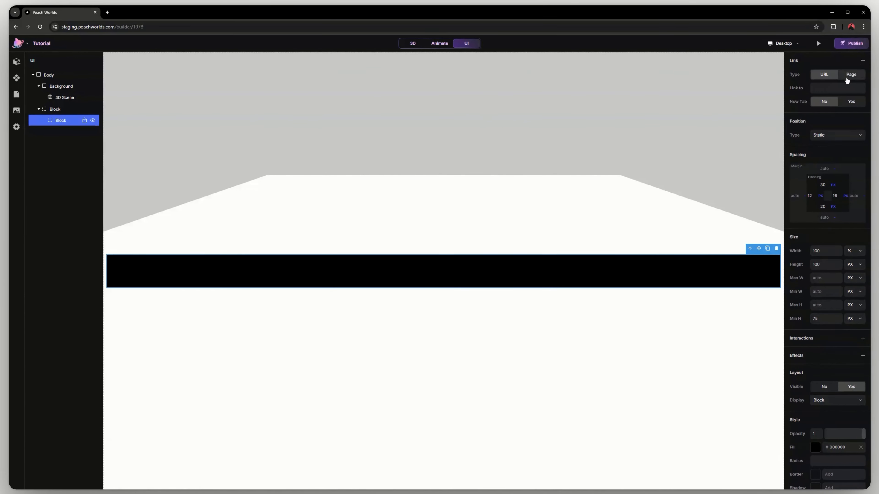
left_click(846, 77)
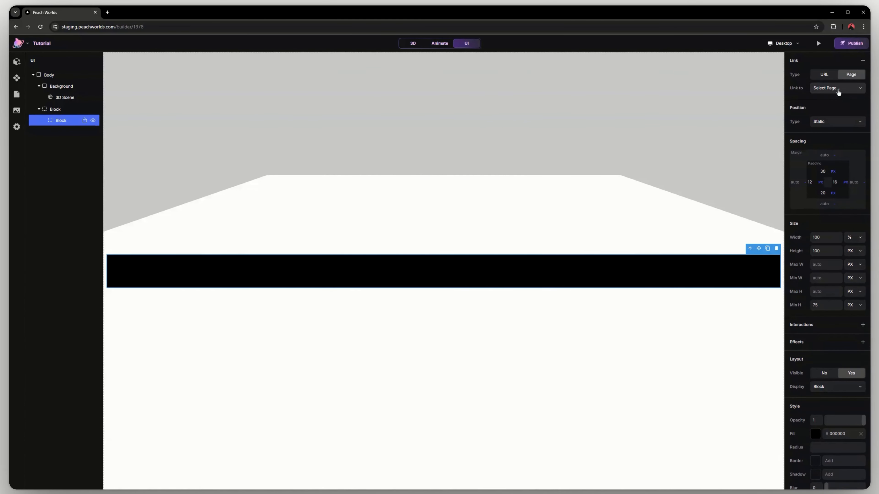
left_click(836, 90)
left_click(833, 118)
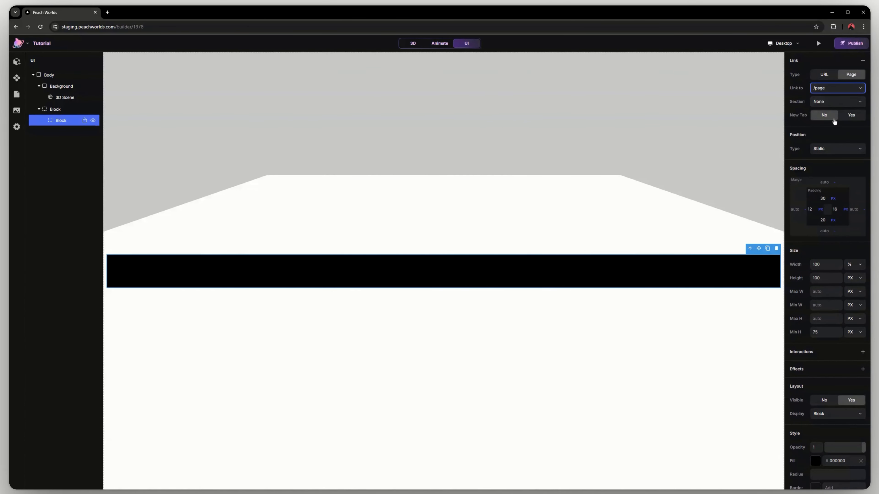
double_click(799, 102)
left_click(801, 108)
- Name the nested block's scroll section "block"
scroll(841, 208, "down", 3)
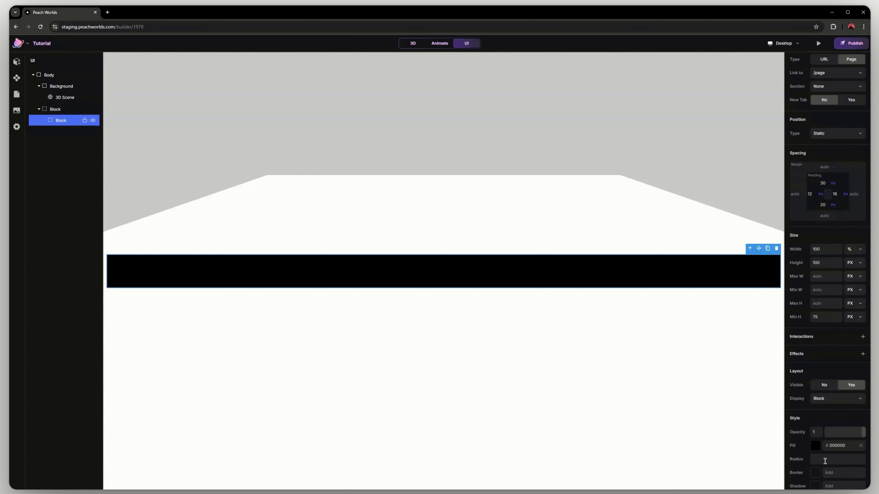
left_click(823, 464)
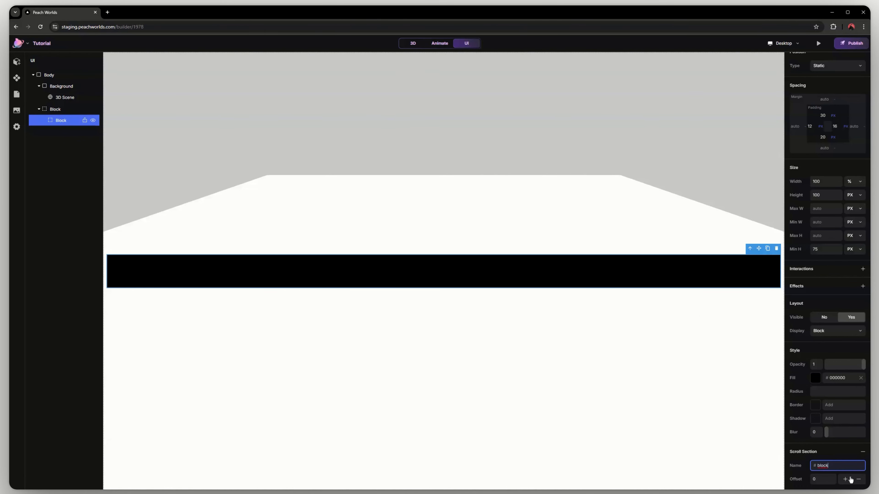
scroll(849, 476, "up", 3)
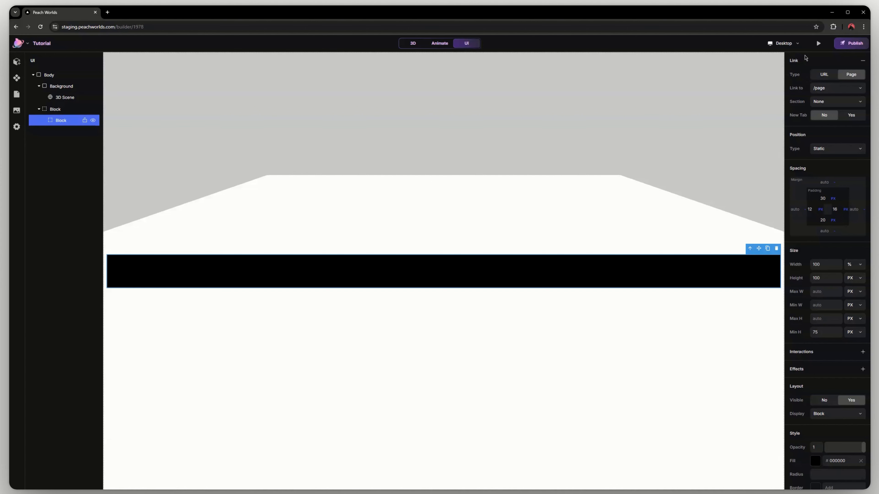
- Preview the layout at Tablet size and switch the canvas to the Mobile view
left_click(783, 43)
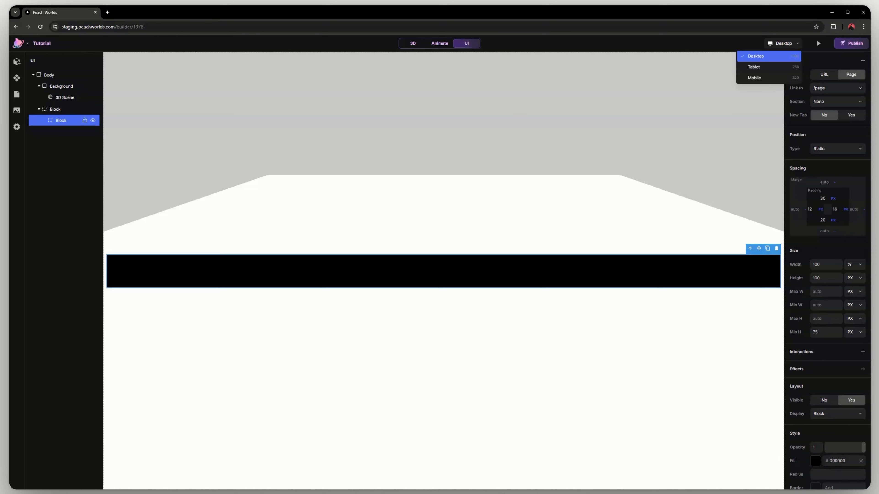
left_click(757, 66)
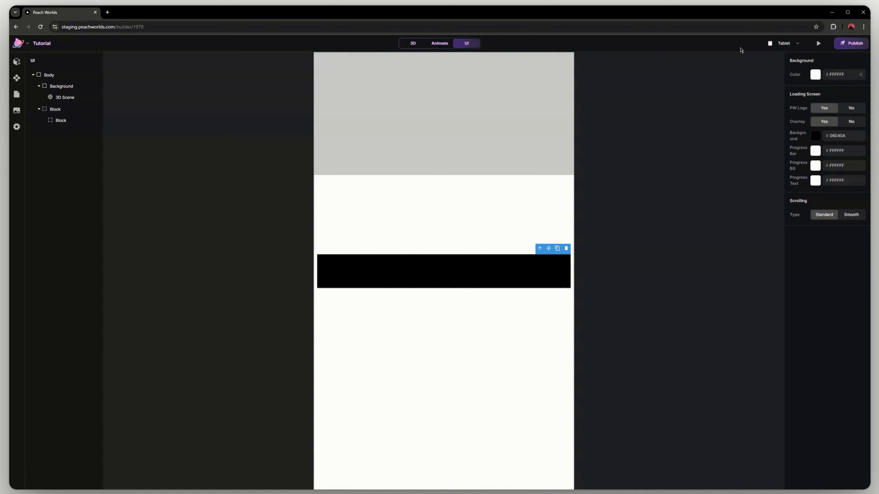
left_click(786, 44)
left_click(781, 73)
- Set the nested block's height to 200 px in the Mobile view
left_click(446, 280)
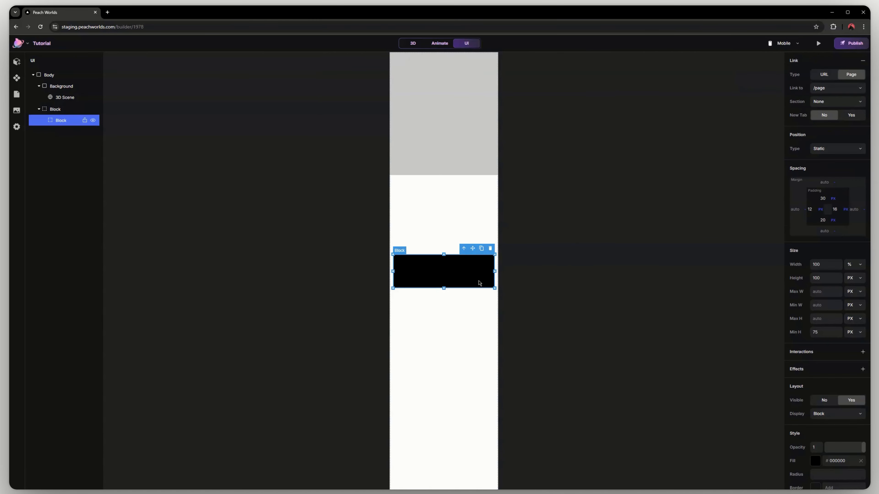
left_click(832, 279)
key("BackSpace")
key("Return")
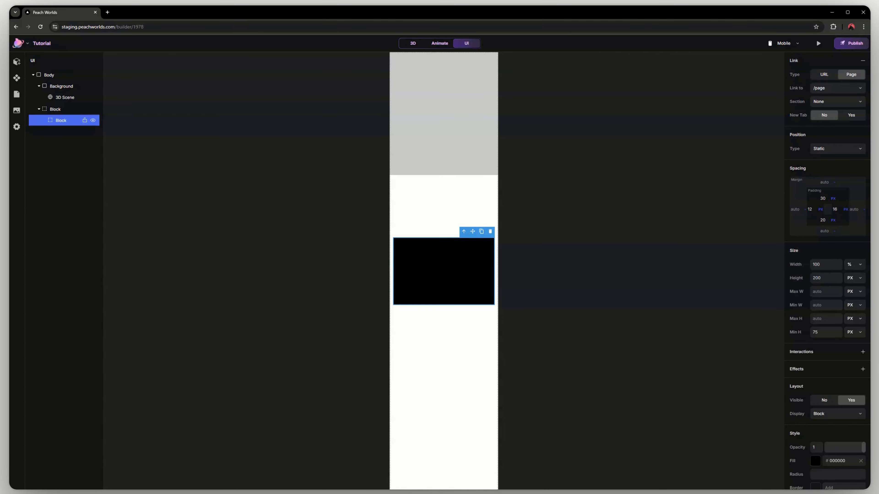
- Compare the nested block's height in the Desktop view with its height in the Mobile view
left_click(768, 43)
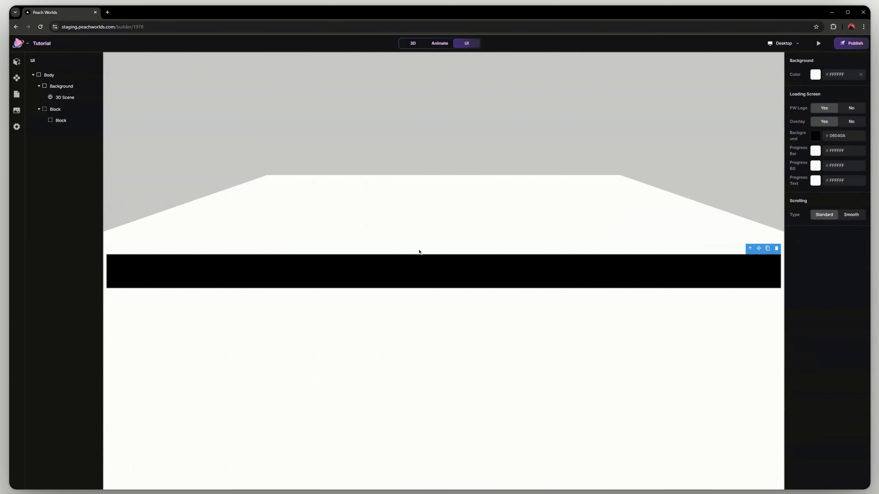
left_click(396, 268)
left_click(828, 279)
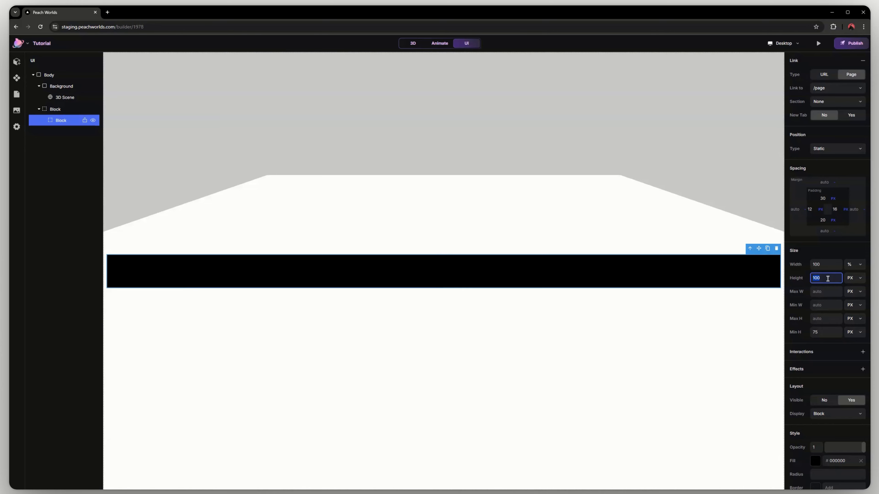
left_click(783, 43)
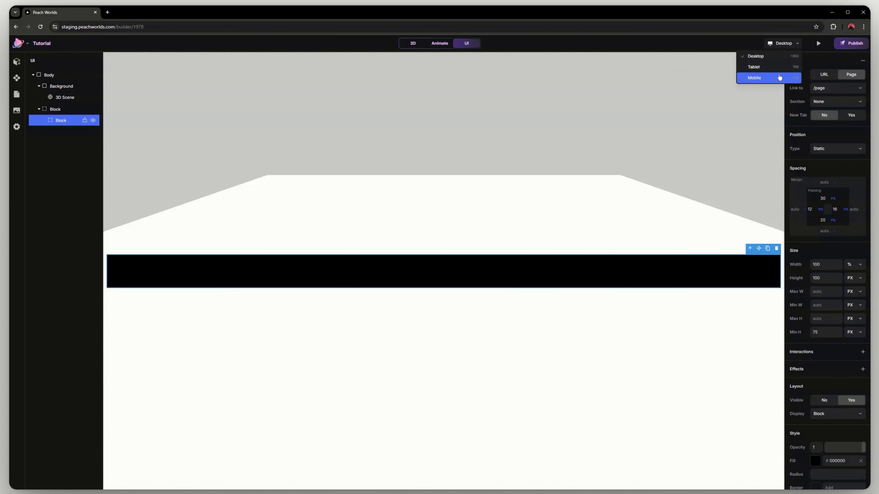
left_click(781, 77)
left_click(622, 251)
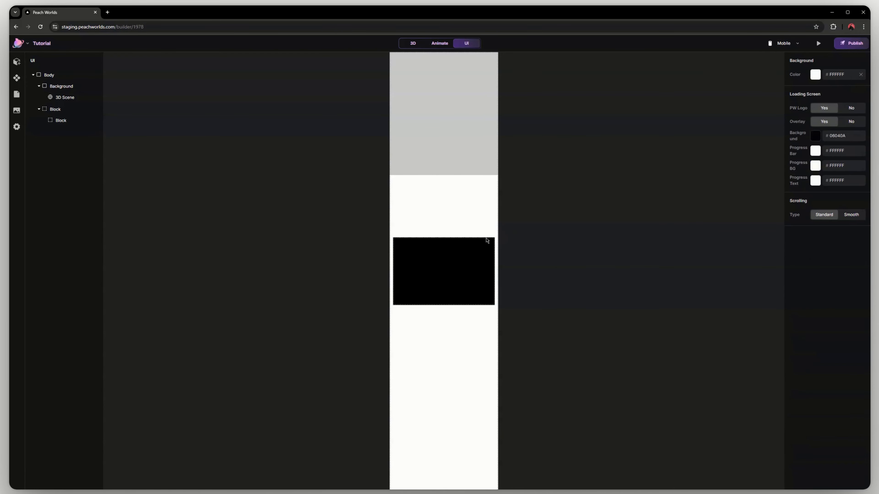